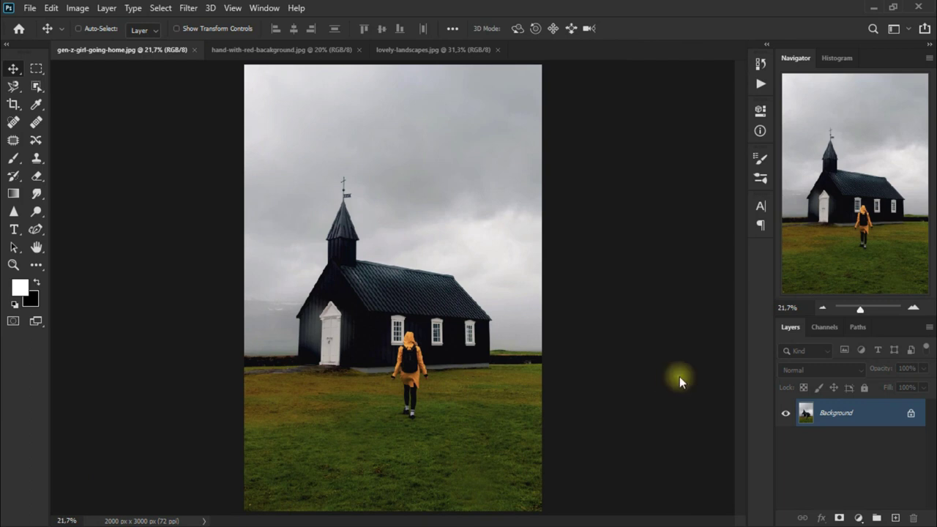
Duplicate the Background photo into Layer 1 and convert that copy to a Smart Object
{"action": "left_click_drag", "start_coordinate": [870, 311], "coordinate": [871, 247]}
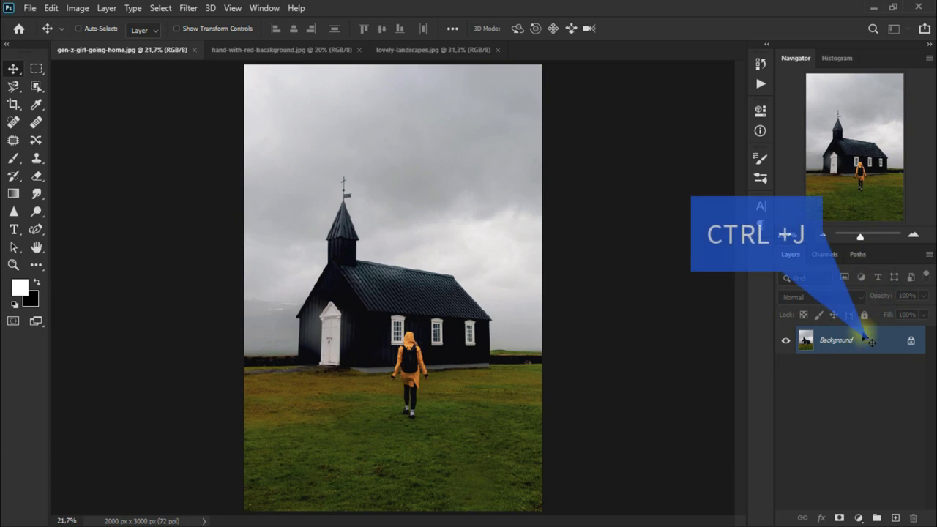
{"action": "key", "text": "ctrl+j"}
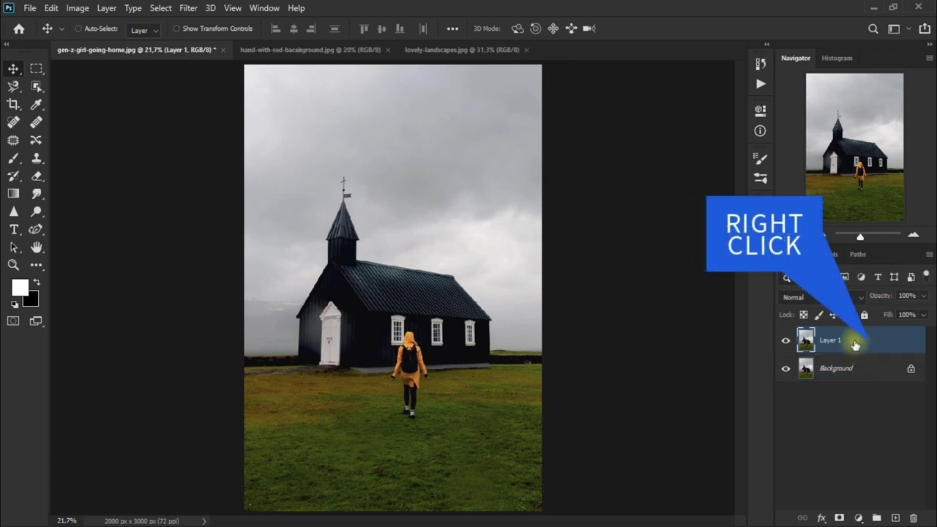
{"action": "right_click", "coordinate": [854, 342]}
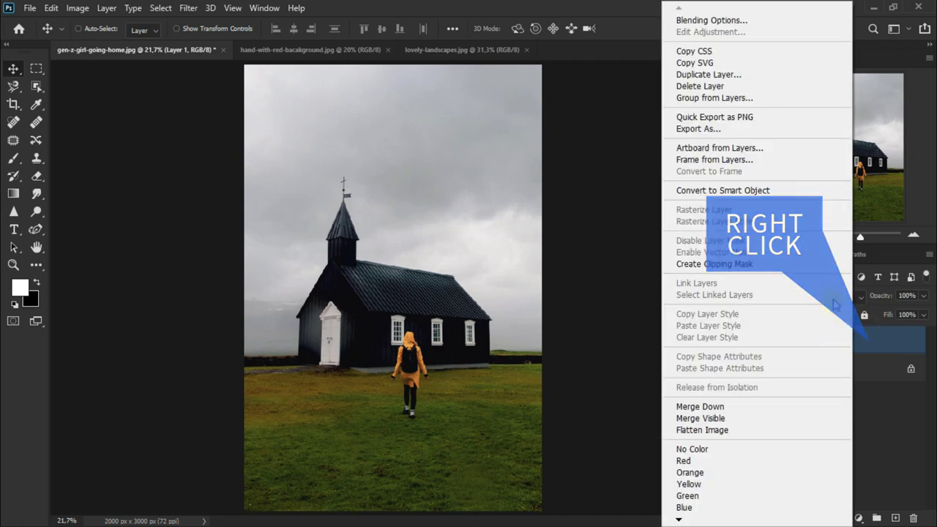
{"action": "left_click", "coordinate": [780, 194]}
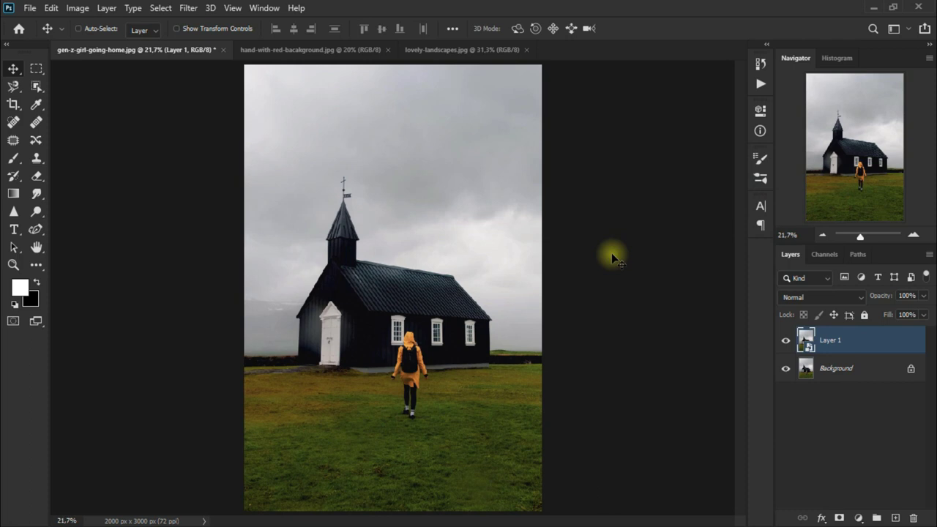
Apply a Paint Daubs Filter Gallery effect to Layer 1: brush size 8, sharpness 7, Simple brush
{"action": "left_click", "coordinate": [187, 9]}
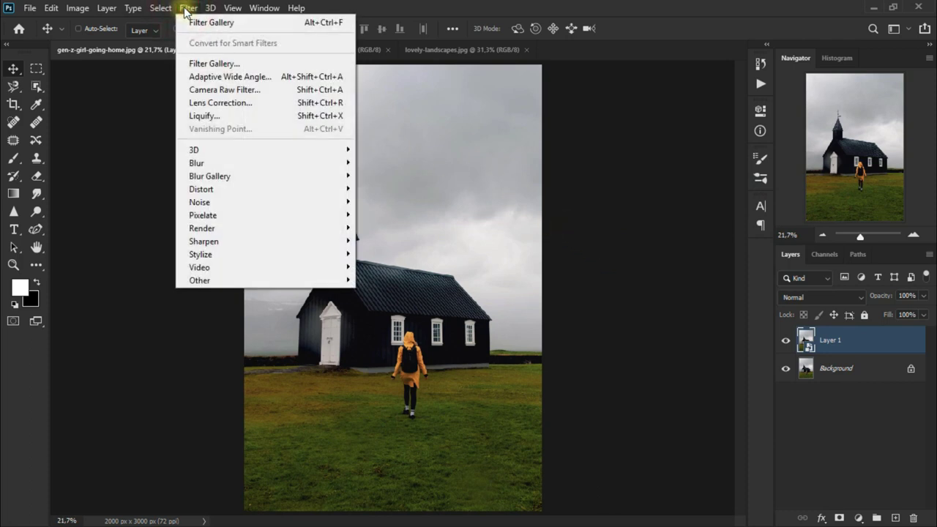
{"action": "left_click", "coordinate": [269, 64]}
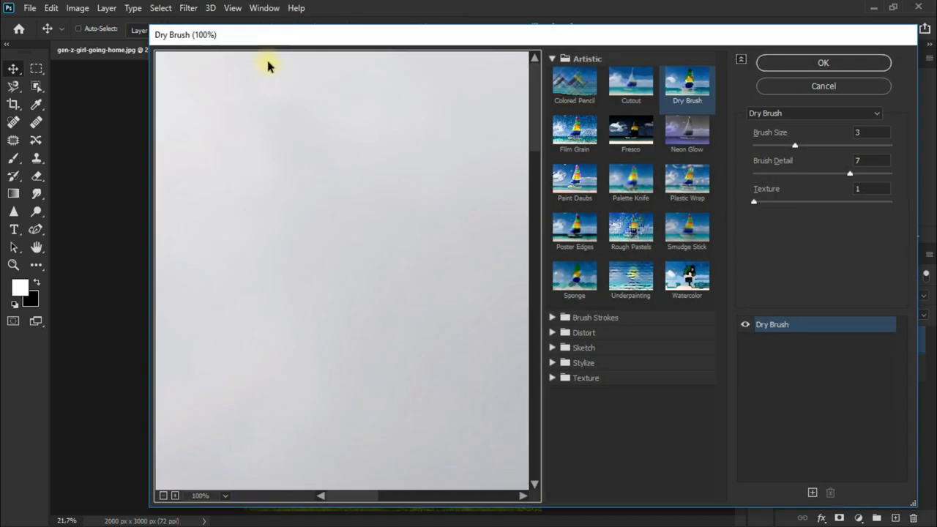
{"action": "left_click", "coordinate": [577, 199]}
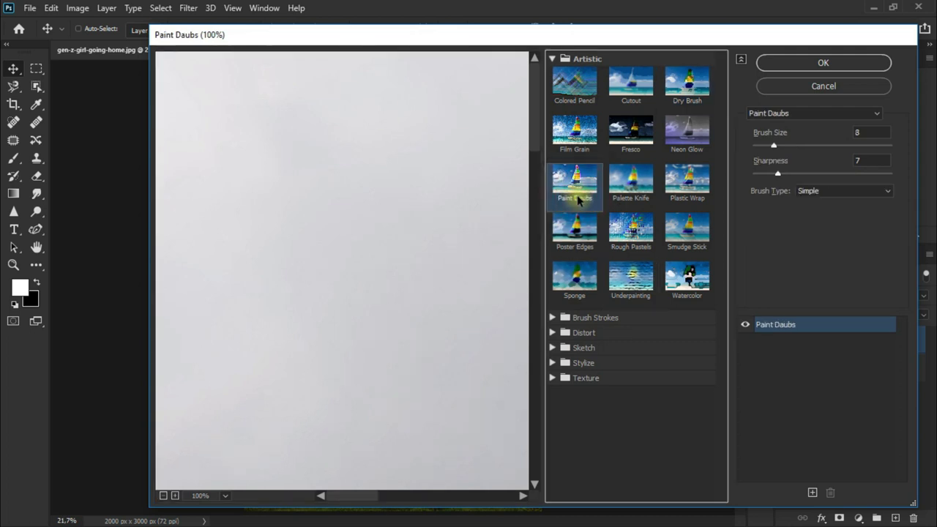
{"action": "left_click", "coordinate": [164, 496]}
{"action": "left_click", "coordinate": [164, 495]}
{"action": "left_click", "coordinate": [163, 496]}
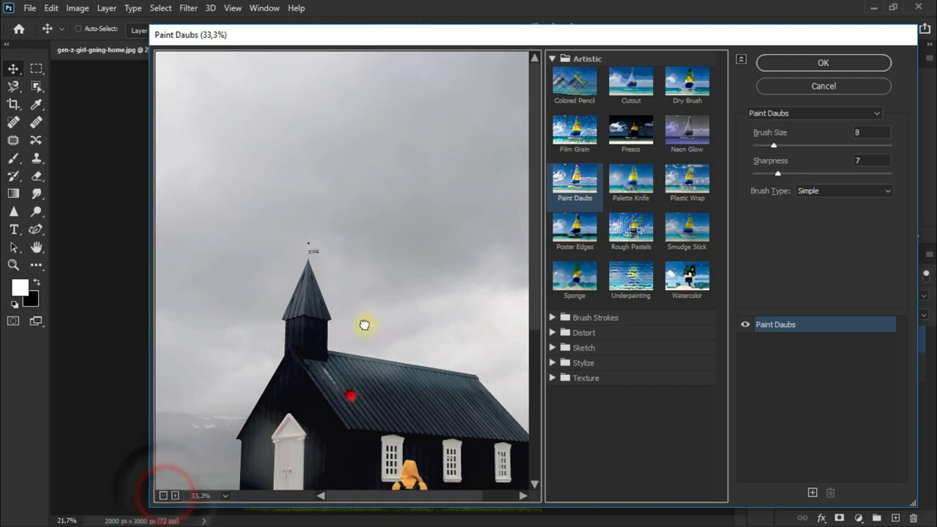
{"action": "left_click", "coordinate": [363, 270]}
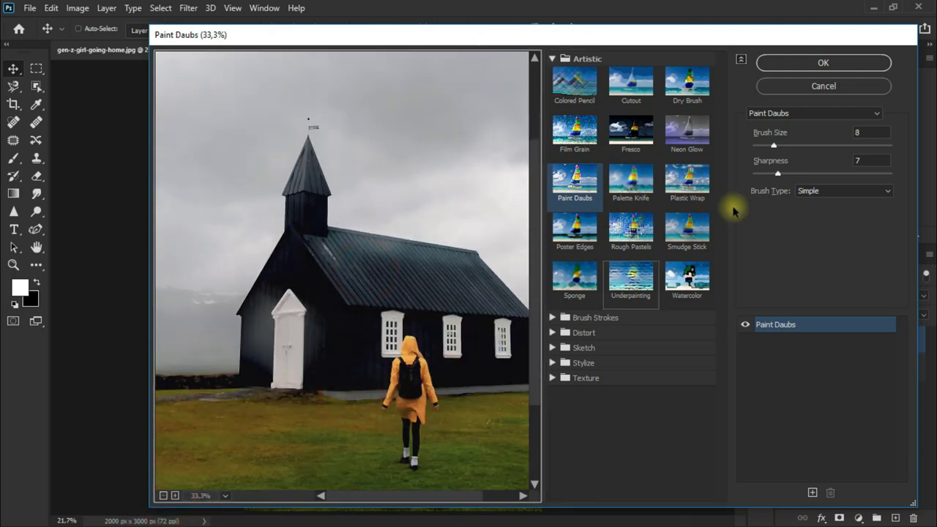
{"action": "left_click", "coordinate": [839, 193]}
{"action": "left_click", "coordinate": [836, 202]}
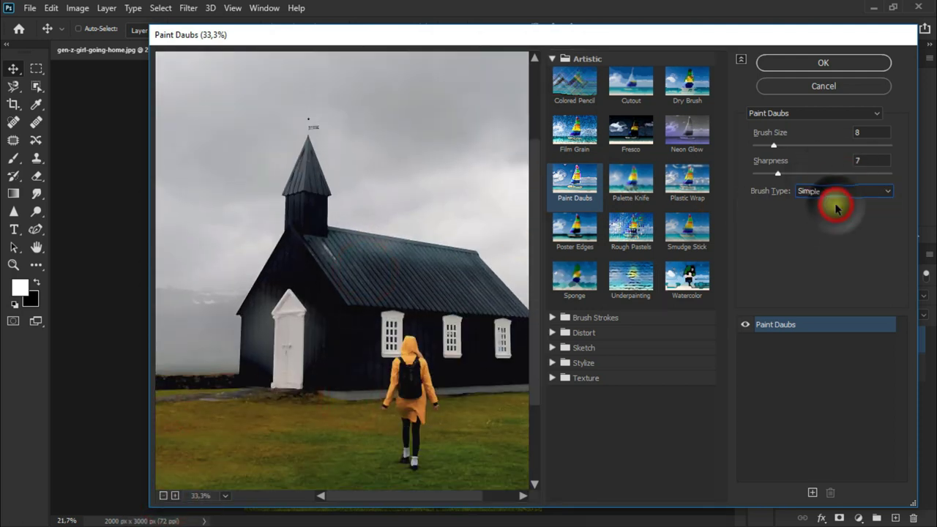
{"action": "left_click", "coordinate": [849, 65]}
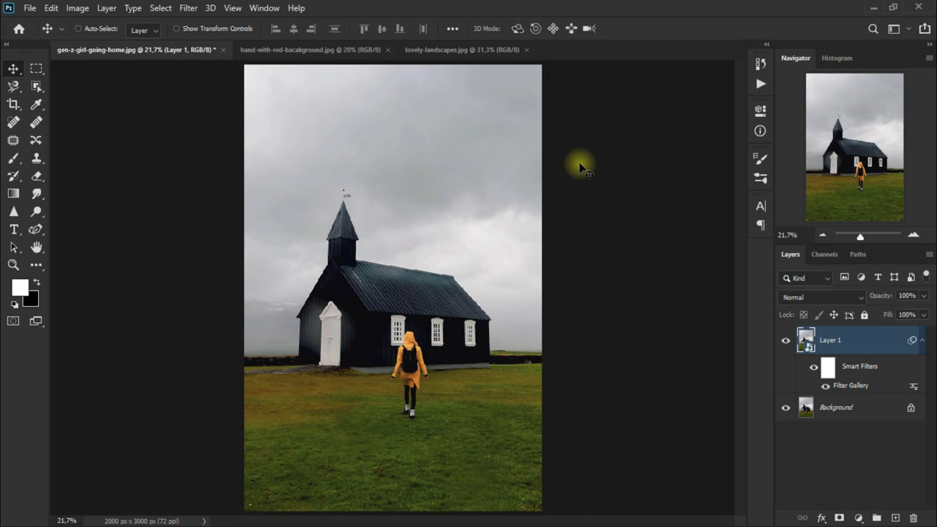
Add a Dry Brush filter (size 3, detail 7, texture 1) to Layer 1, then toggle its visibility to compare
{"action": "left_click", "coordinate": [188, 8]}
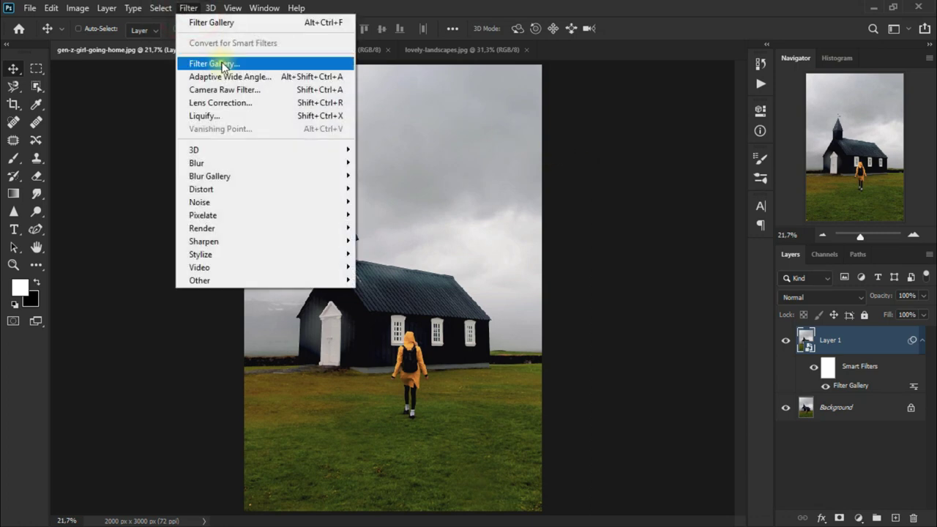
{"action": "left_click", "coordinate": [217, 64]}
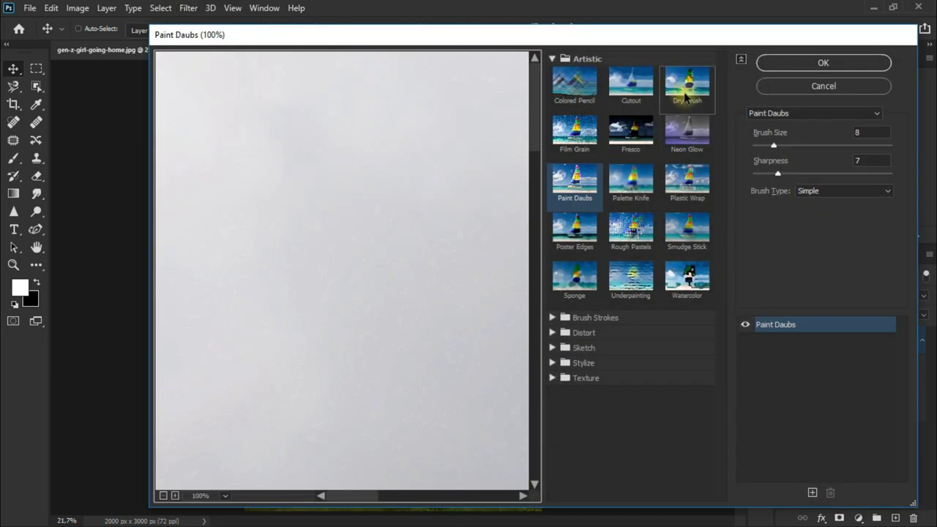
{"action": "left_click", "coordinate": [685, 94]}
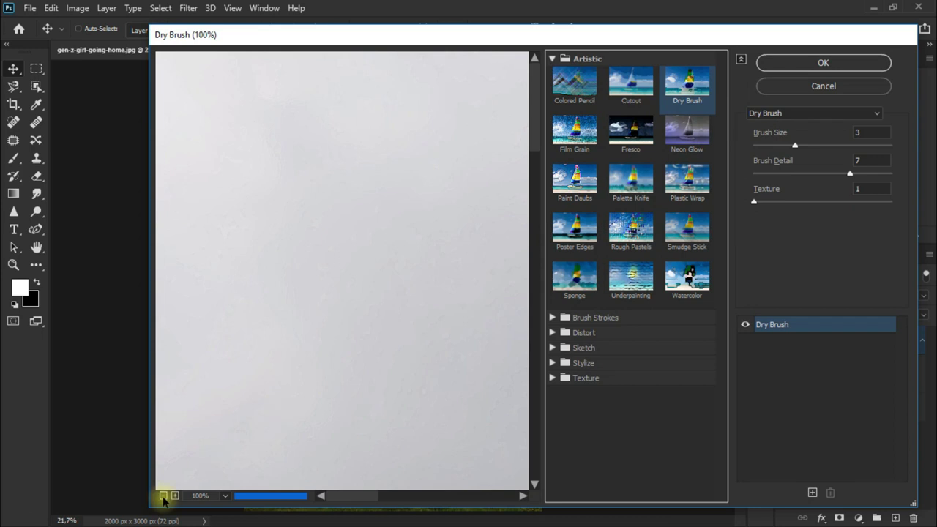
{"action": "left_click", "coordinate": [163, 495]}
{"action": "left_click", "coordinate": [162, 495]}
{"action": "left_click", "coordinate": [162, 496]}
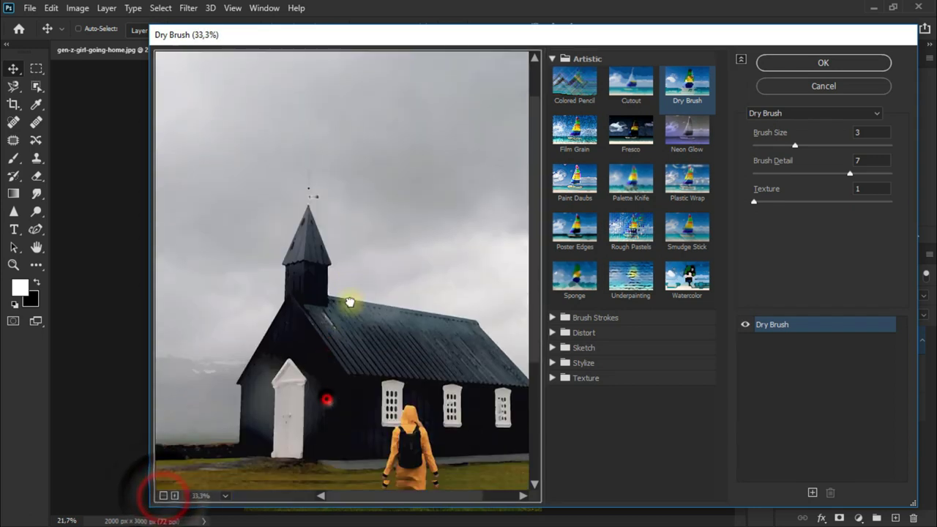
{"action": "left_click_drag", "start_coordinate": [350, 303], "coordinate": [350, 213]}
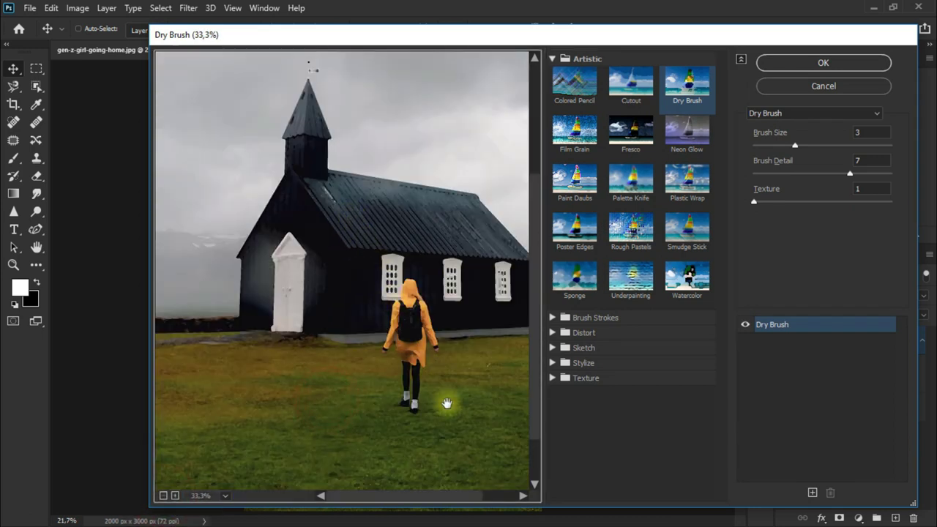
{"action": "left_click", "coordinate": [845, 64]}
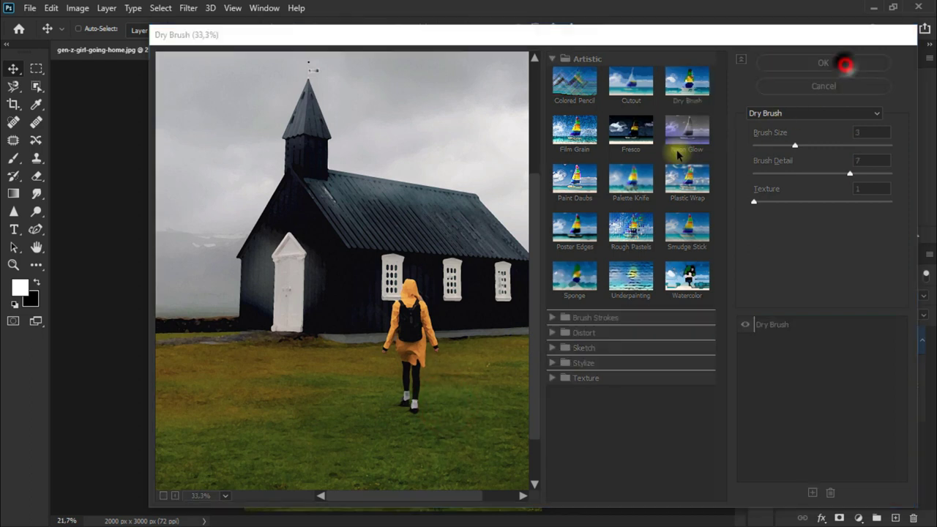
{"action": "left_click", "coordinate": [786, 340]}
{"action": "left_click", "coordinate": [786, 341]}
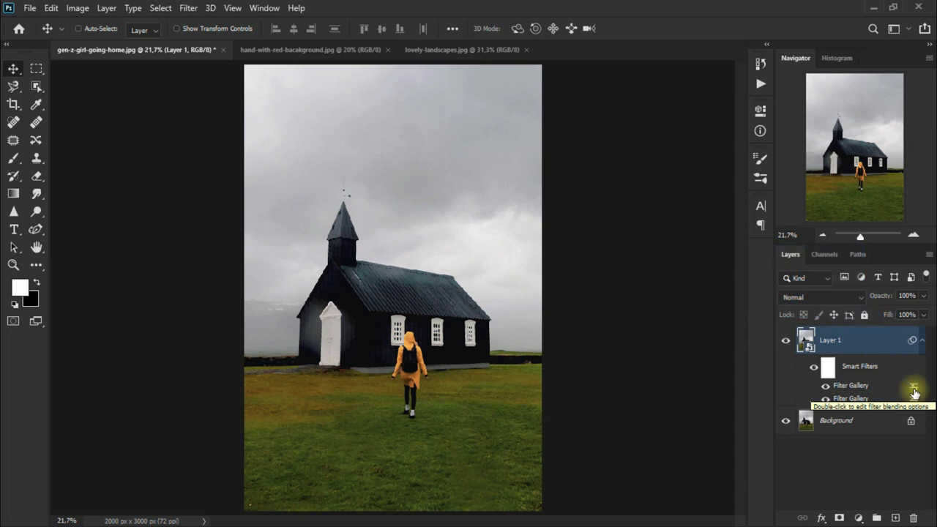
Set the Filter Gallery smart filter's blending options to Screen mode at 100% opacity
{"action": "double_click", "coordinate": [915, 390]}
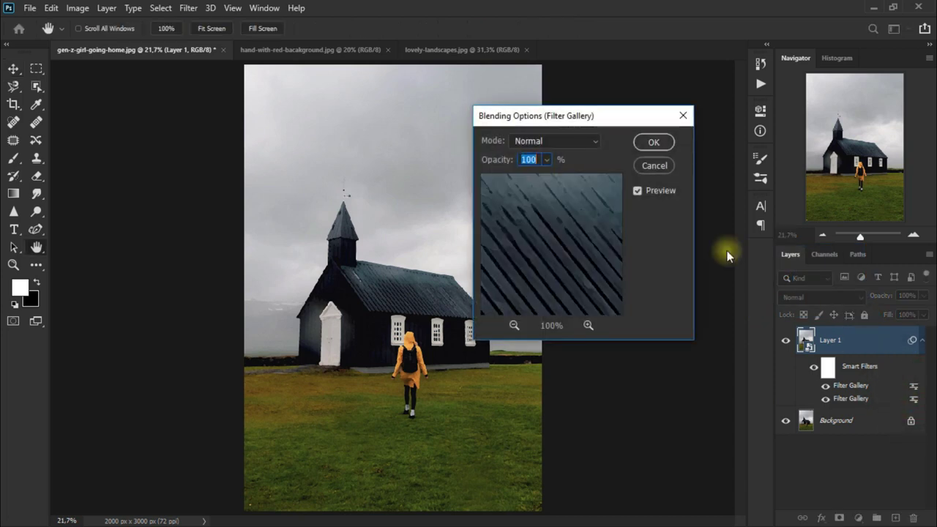
{"action": "left_click", "coordinate": [578, 142]}
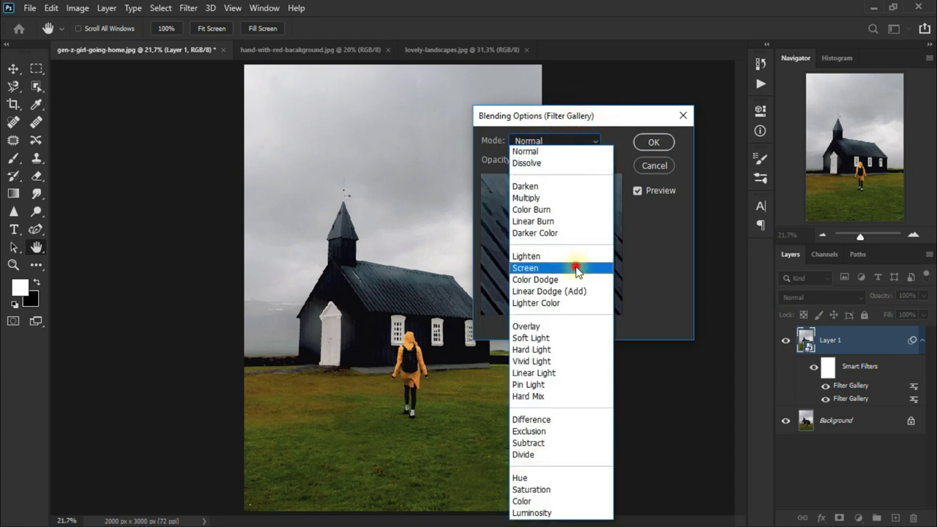
{"action": "left_click", "coordinate": [576, 269]}
{"action": "left_click", "coordinate": [658, 142]}
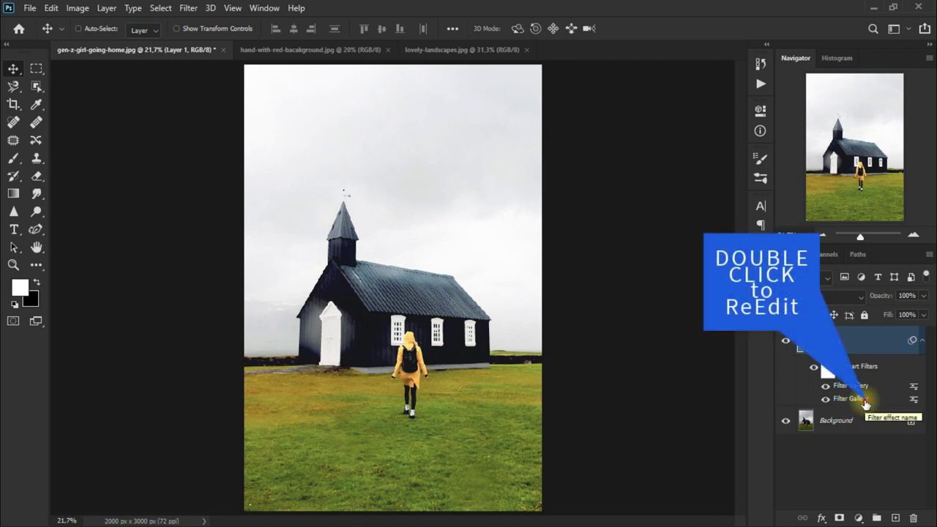
Reduce the Paint Daubs smart filter to brush size 4 and sharpness 4
{"action": "double_click", "coordinate": [864, 400]}
{"action": "left_click", "coordinate": [476, 223]}
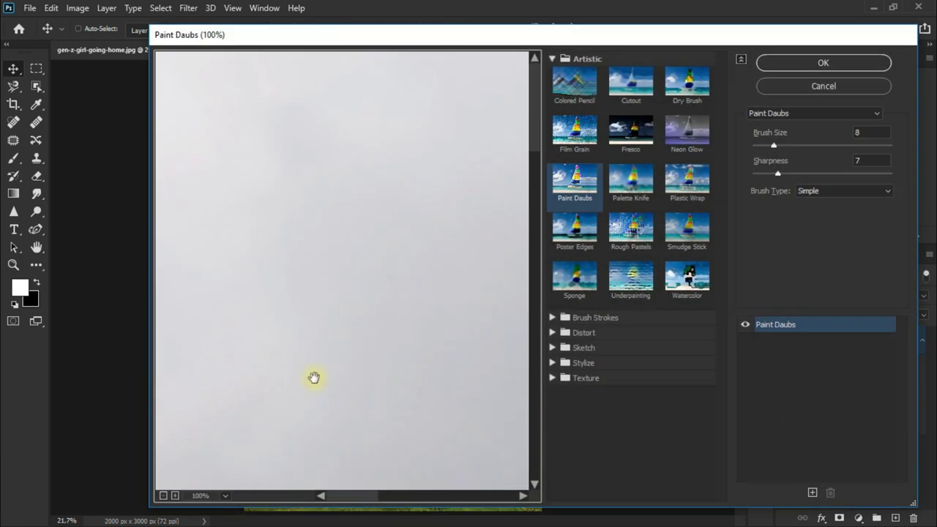
{"action": "left_click", "coordinate": [162, 494]}
{"action": "left_click", "coordinate": [163, 495]}
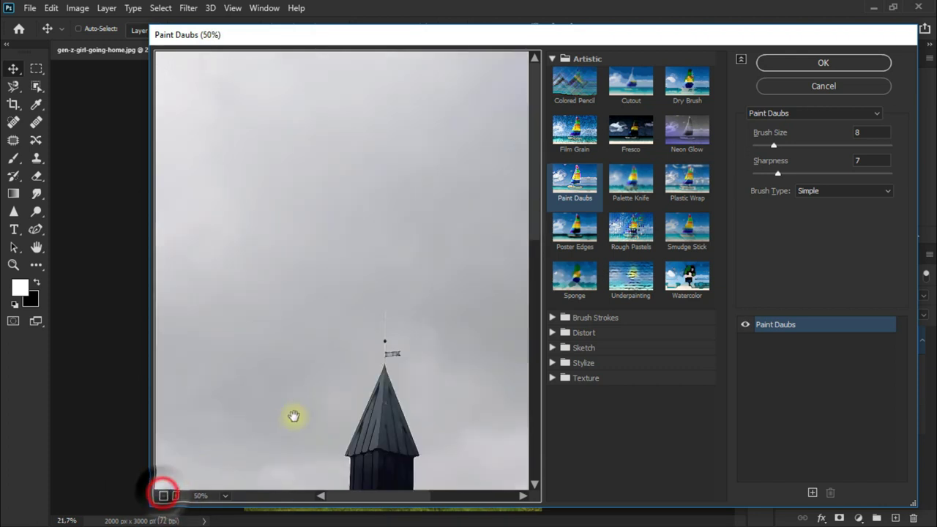
{"action": "left_click_drag", "start_coordinate": [303, 410], "coordinate": [328, 215]}
{"action": "left_click_drag", "start_coordinate": [351, 262], "coordinate": [260, 82]}
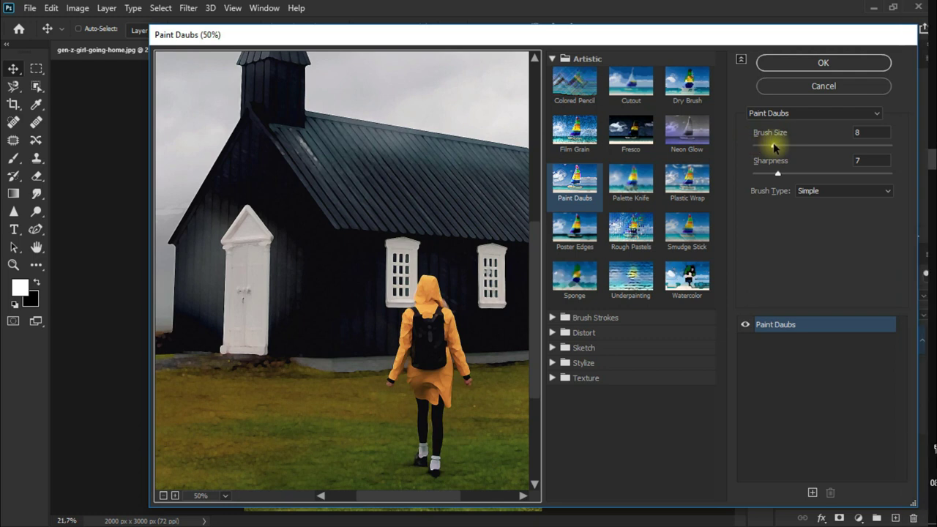
{"action": "left_click_drag", "start_coordinate": [774, 145], "coordinate": [767, 148]}
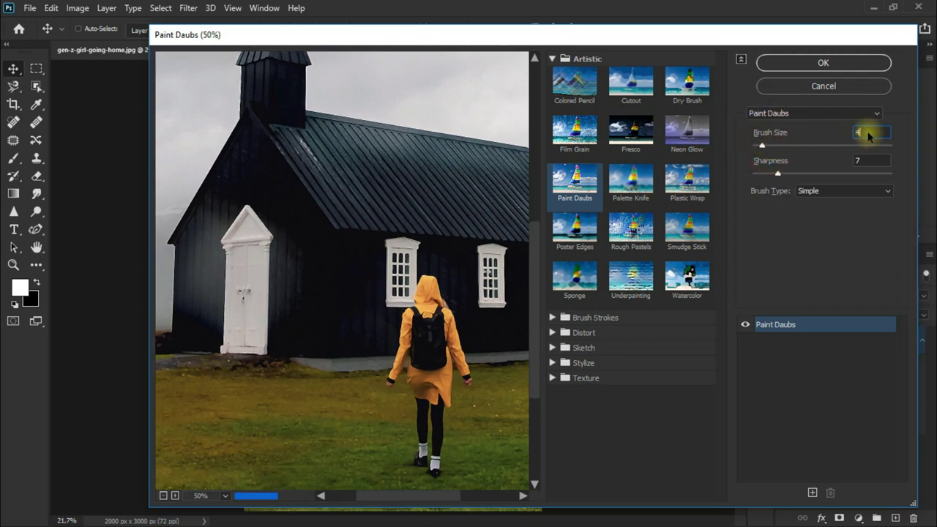
{"action": "left_click_drag", "start_coordinate": [778, 173], "coordinate": [774, 172]}
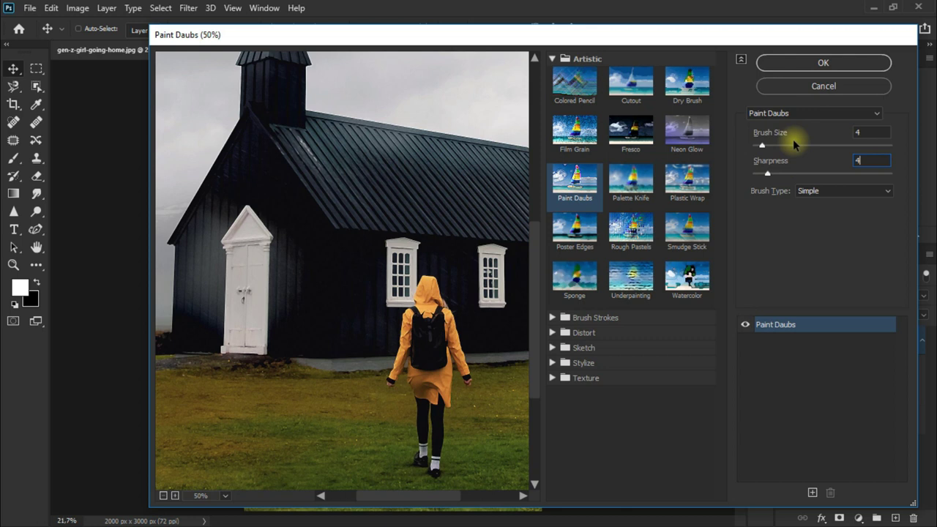
{"action": "left_click", "coordinate": [834, 62]}
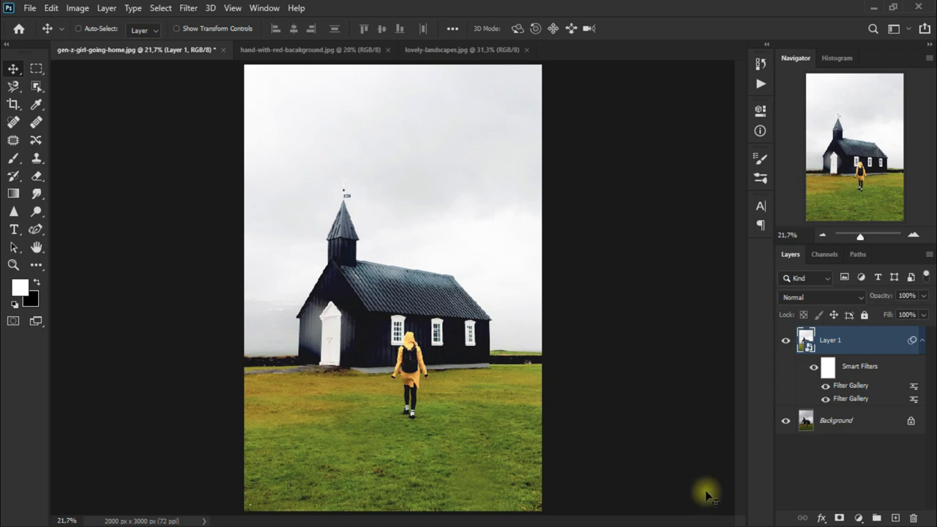
Add a Vibrance adjustment layer set to Vibrance −67 and Saturation +85
{"action": "left_click", "coordinate": [858, 517]}
{"action": "left_click", "coordinate": [889, 372]}
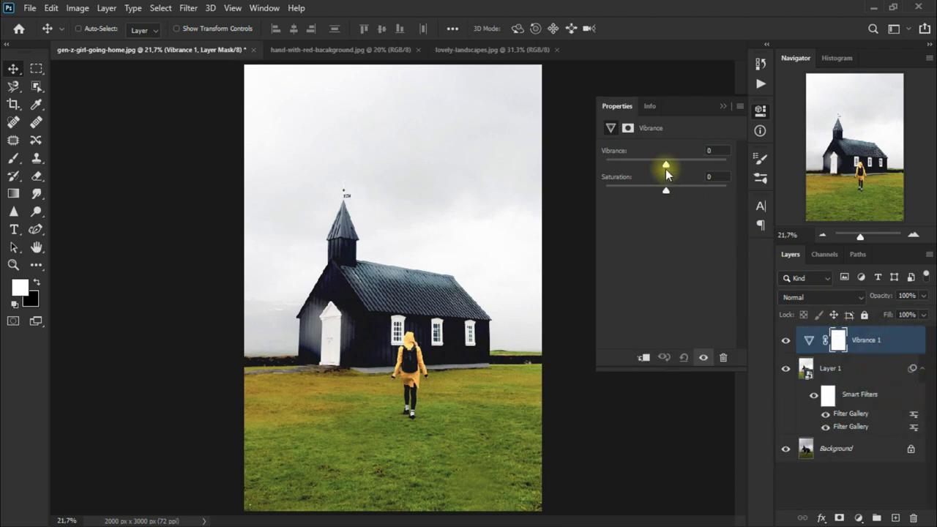
{"action": "left_click_drag", "start_coordinate": [665, 169], "coordinate": [641, 168]}
{"action": "double_click", "coordinate": [711, 151]}
{"action": "key", "text": "BackSpace"}
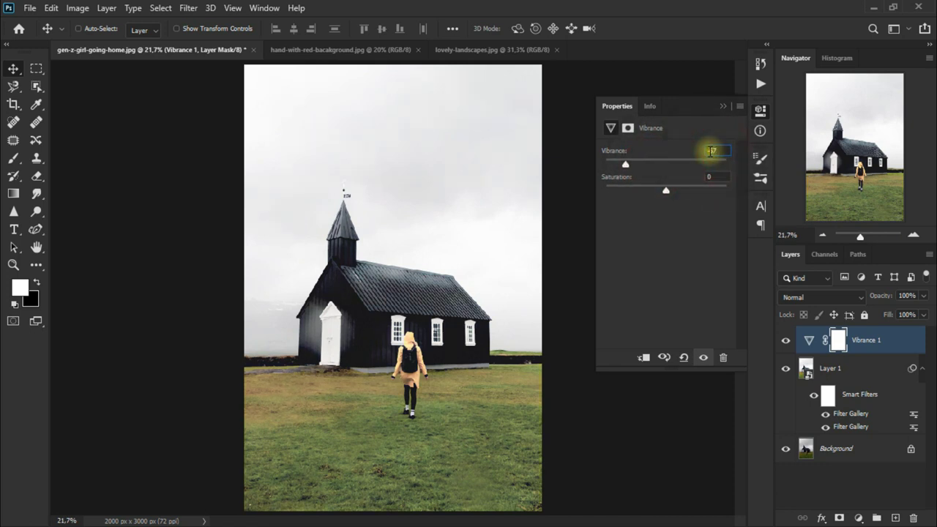
{"action": "left_click_drag", "start_coordinate": [665, 190], "coordinate": [695, 190]}
{"action": "double_click", "coordinate": [714, 177]}
{"action": "type", "text": "+85"}
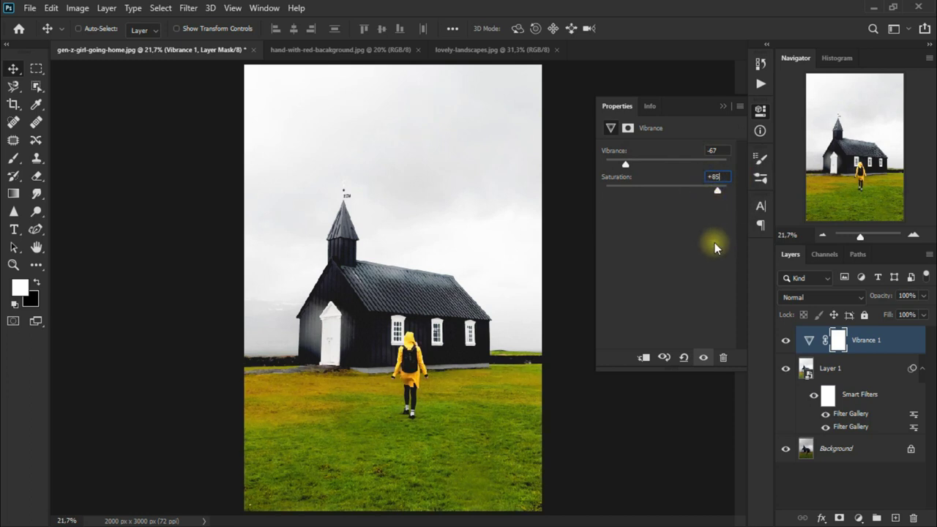
{"action": "left_click", "coordinate": [723, 107]}
{"action": "left_click", "coordinate": [785, 340]}
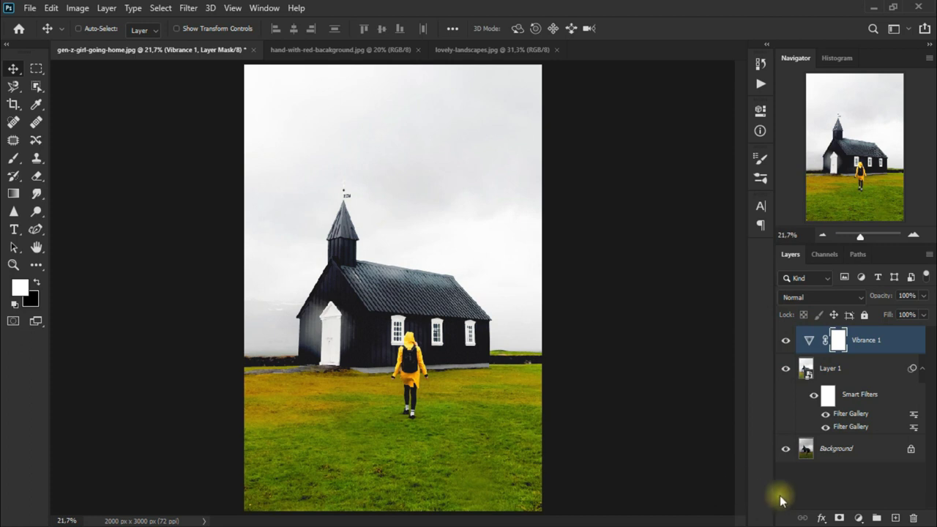
Add a Color Lookup layer using TealOrangePlusContrast.3DL in Luminosity mode, toggling it to compare
{"action": "left_click", "coordinate": [862, 518]}
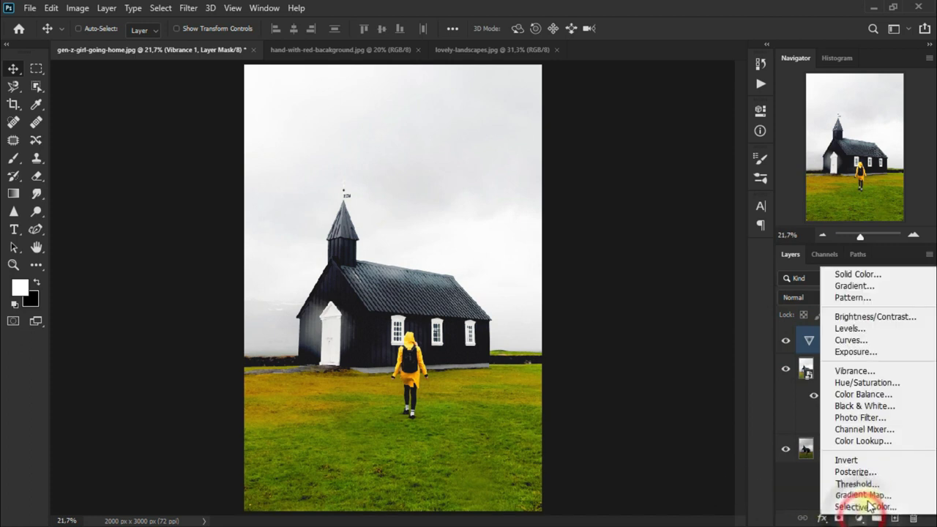
{"action": "left_click", "coordinate": [886, 441]}
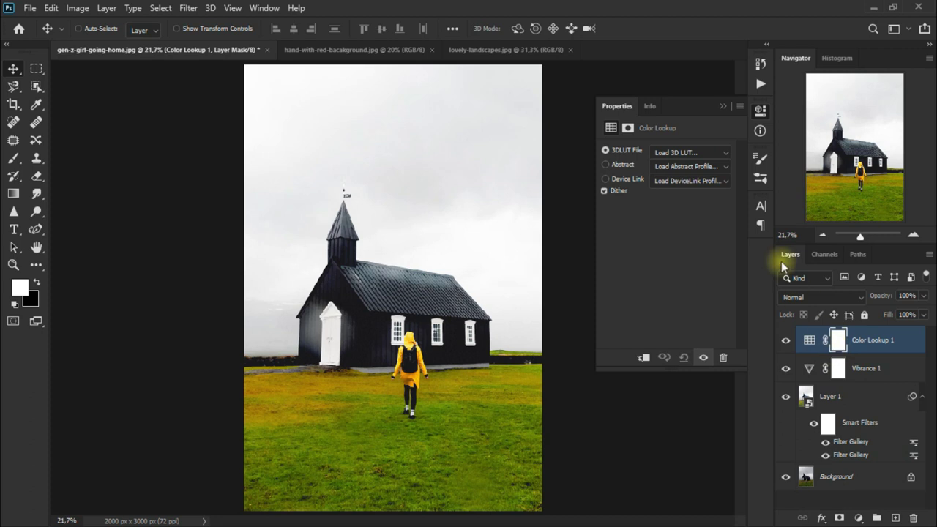
{"action": "left_click", "coordinate": [710, 152]}
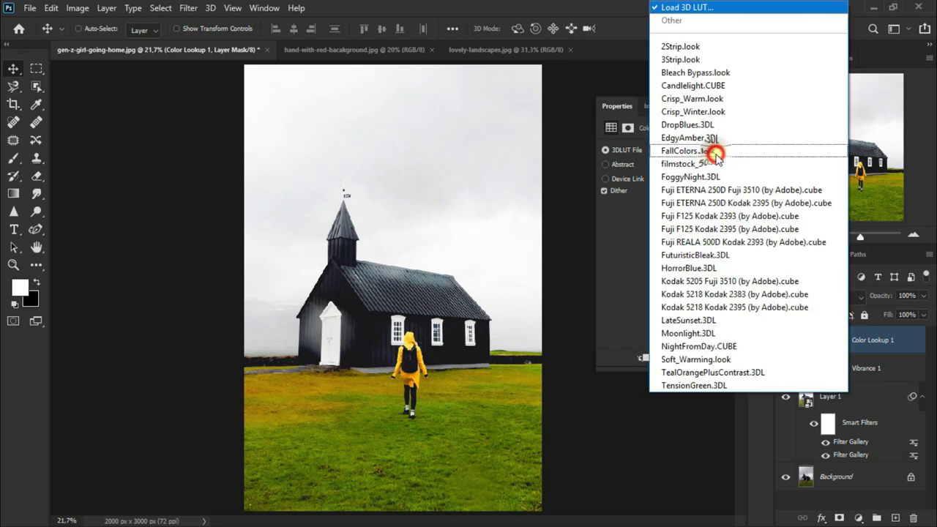
{"action": "left_click", "coordinate": [791, 374]}
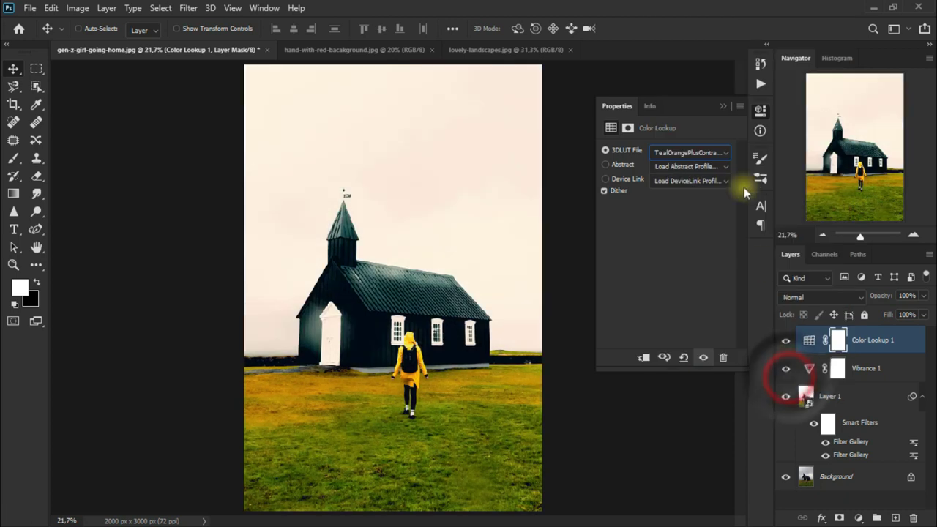
{"action": "left_click", "coordinate": [724, 107]}
{"action": "left_click", "coordinate": [812, 297]}
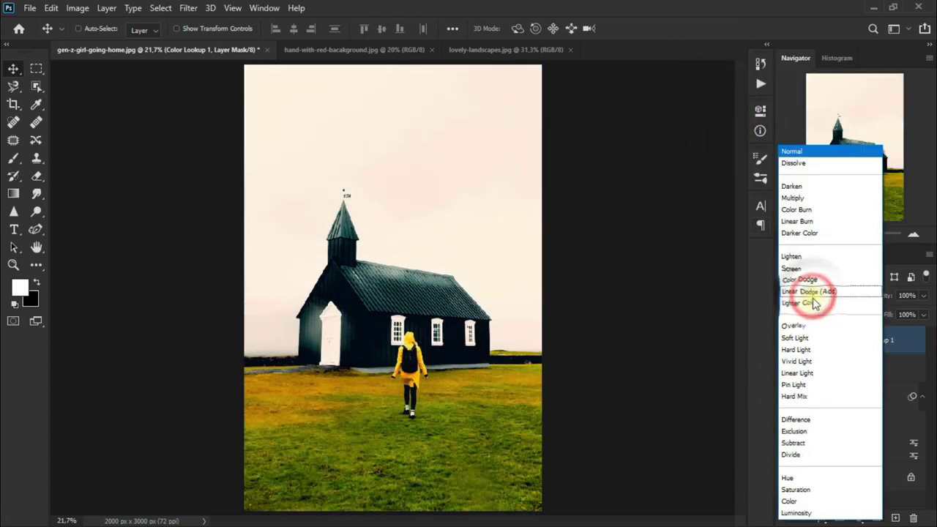
{"action": "left_click", "coordinate": [838, 511]}
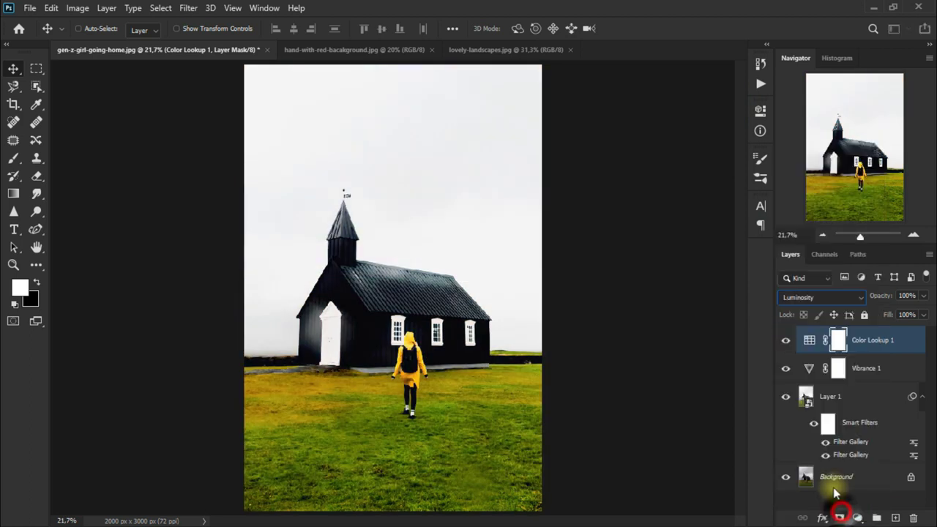
{"action": "left_click", "coordinate": [785, 342]}
{"action": "left_click", "coordinate": [785, 341]}
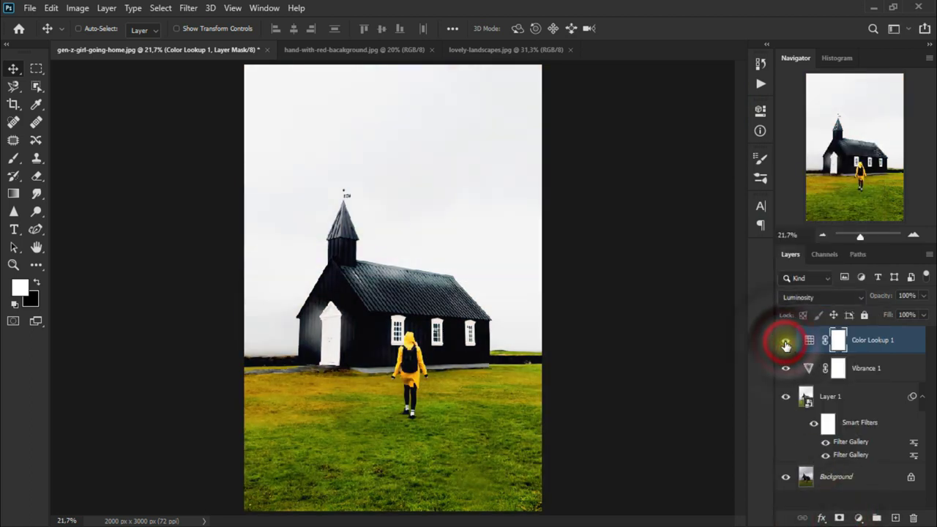
With a 39% opacity eraser, fade the Color Lookup grade off the church and its base
{"action": "left_click_drag", "start_coordinate": [40, 177], "coordinate": [118, 180]}
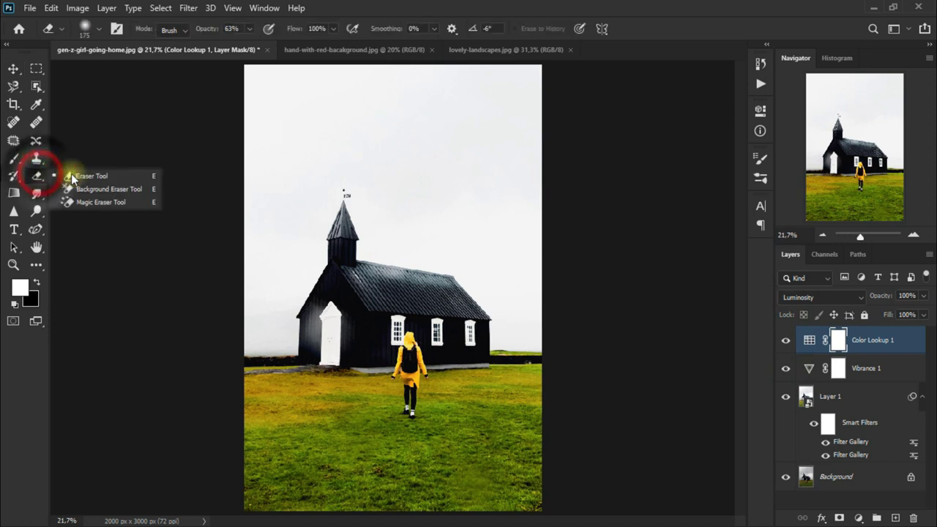
{"action": "left_click", "coordinate": [117, 177]}
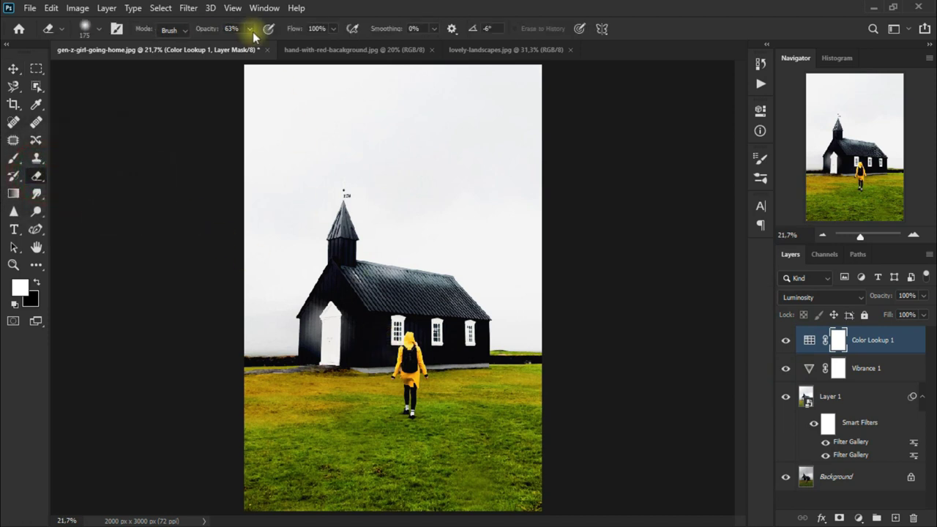
{"action": "left_click_drag", "start_coordinate": [251, 34], "coordinate": [235, 43]}
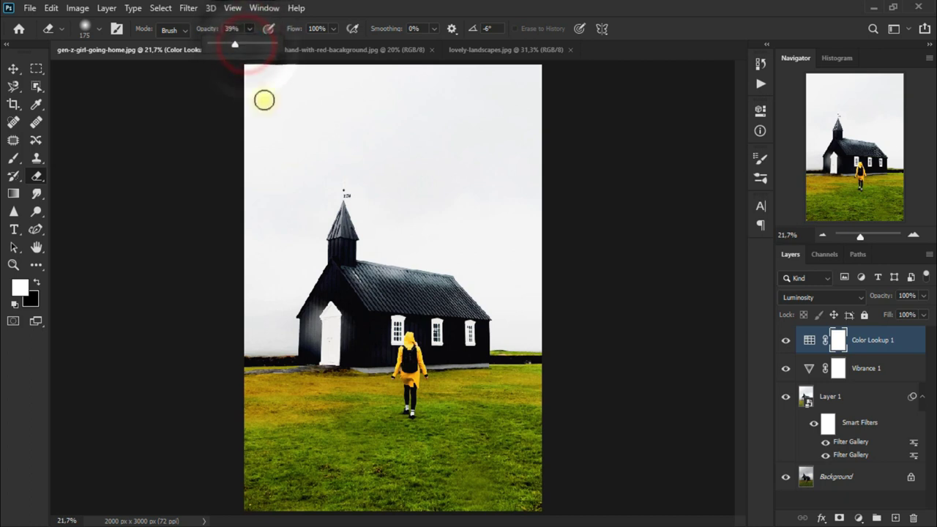
{"action": "left_click", "coordinate": [382, 319]}
{"action": "left_click", "coordinate": [352, 275]}
{"action": "left_click", "coordinate": [343, 219]}
{"action": "left_click", "coordinate": [351, 299]}
{"action": "left_click", "coordinate": [335, 370]}
{"action": "left_click", "coordinate": [378, 374]}
{"action": "left_click", "coordinate": [466, 354]}
Erase the remaining grade from the church roof, door and surrounding areas
{"action": "left_click", "coordinate": [408, 292]}
{"action": "left_click", "coordinate": [464, 293]}
{"action": "left_click", "coordinate": [319, 334]}
{"action": "left_click", "coordinate": [481, 371]}
{"action": "left_click", "coordinate": [238, 374]}
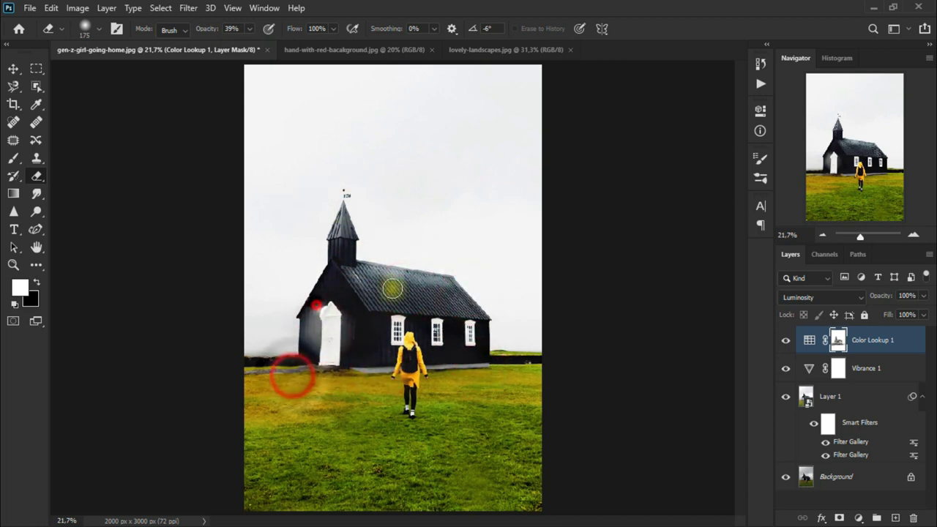
{"action": "left_click", "coordinate": [316, 303]}
{"action": "left_click", "coordinate": [451, 354]}
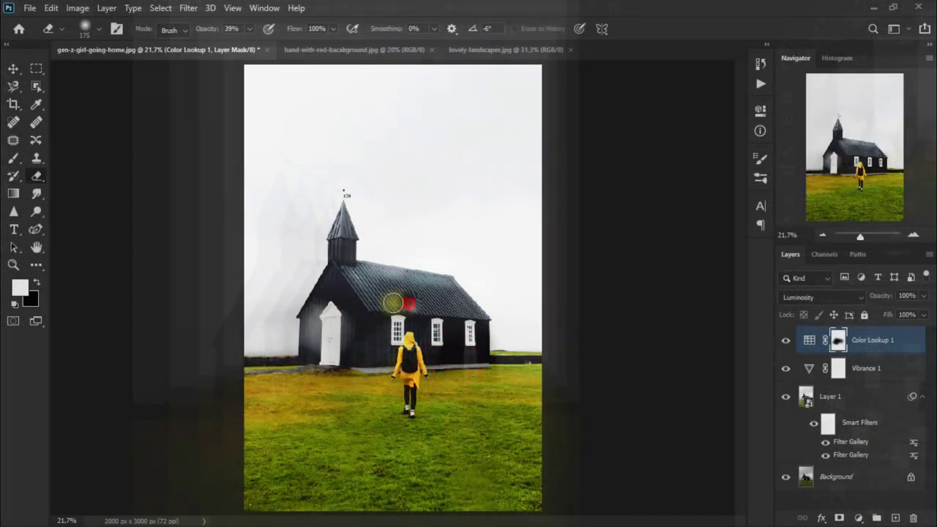
{"action": "left_click", "coordinate": [410, 307]}
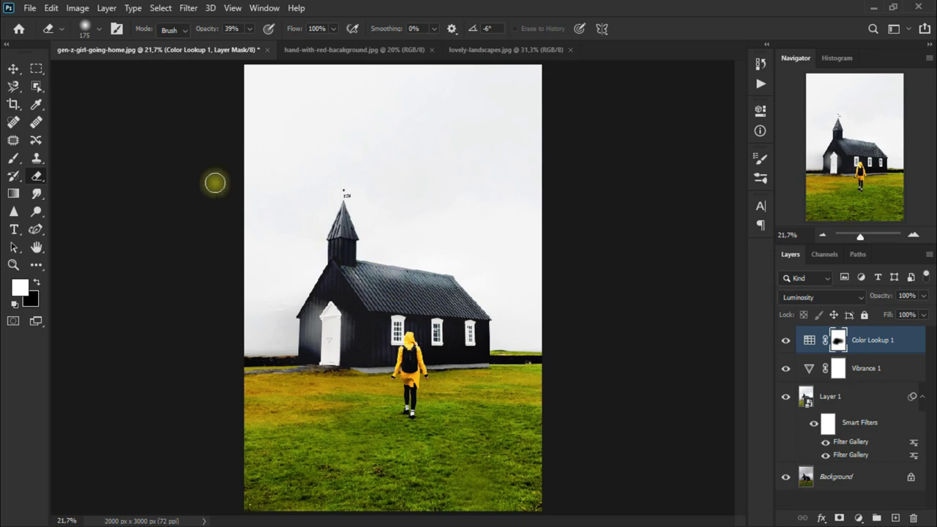
{"action": "left_click", "coordinate": [12, 69]}
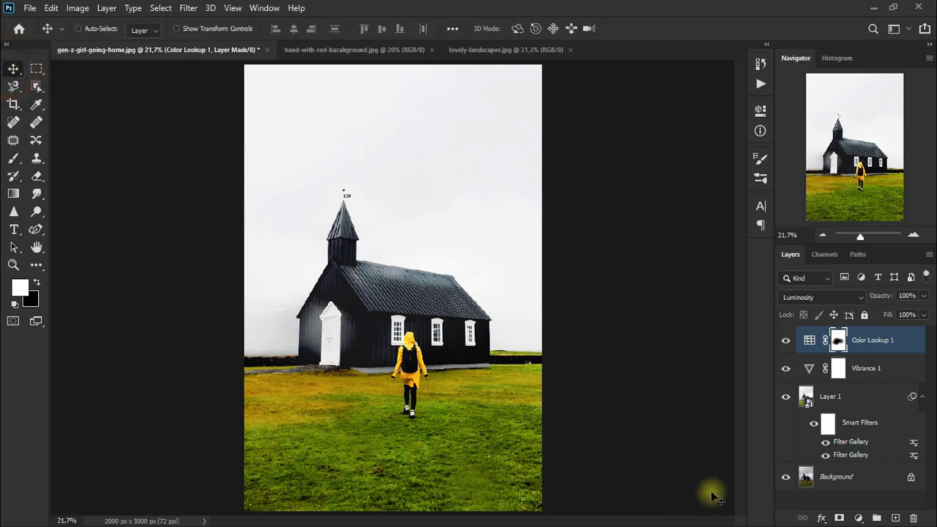
Move the lovely-landscapes clouds in as Layer 2, close that file, and blend with Multiply
{"action": "left_click", "coordinate": [516, 53]}
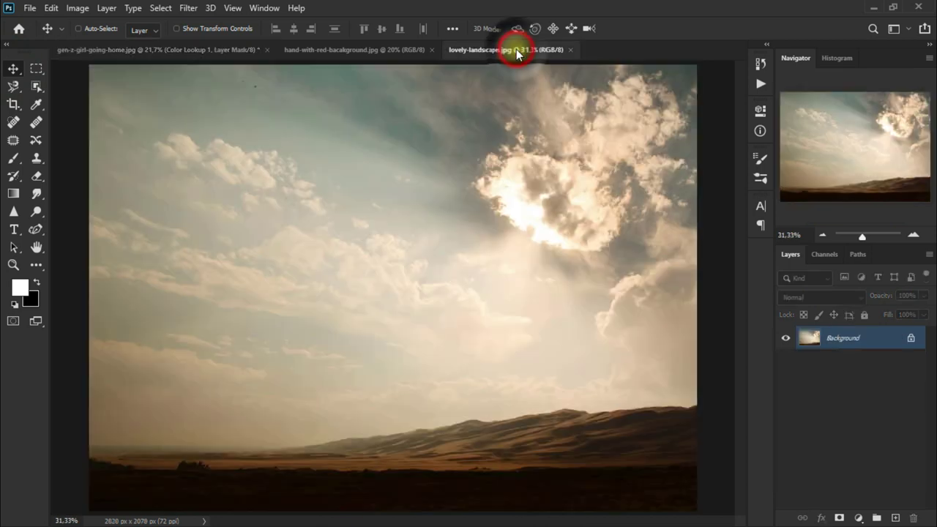
{"action": "mouse_move", "coordinate": [419, 182]}
{"action": "left_mouse_down"}
{"action": "mouse_move", "coordinate": [246, 104]}
{"action": "mouse_move", "coordinate": [325, 189]}
{"action": "mouse_move", "coordinate": [333, 229]}
{"action": "left_mouse_up"}
{"action": "left_click", "coordinate": [505, 53]}
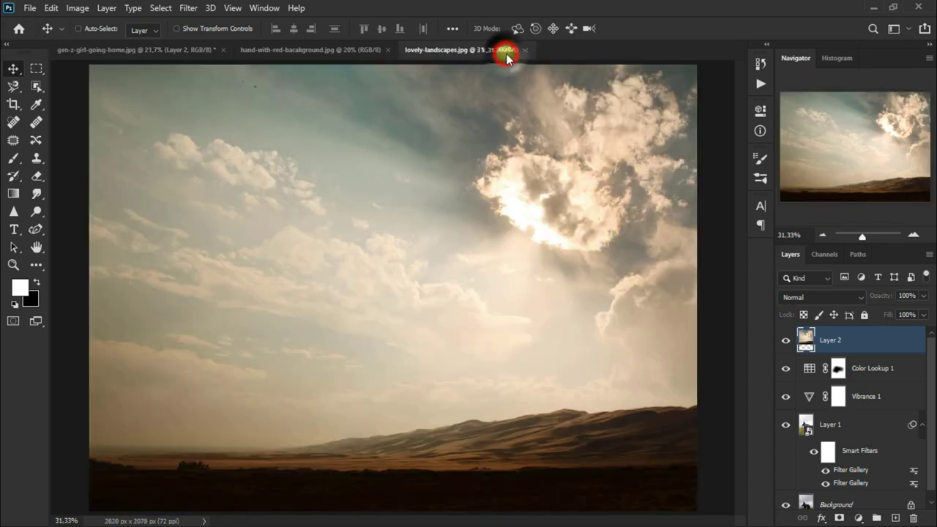
{"action": "left_click", "coordinate": [527, 51]}
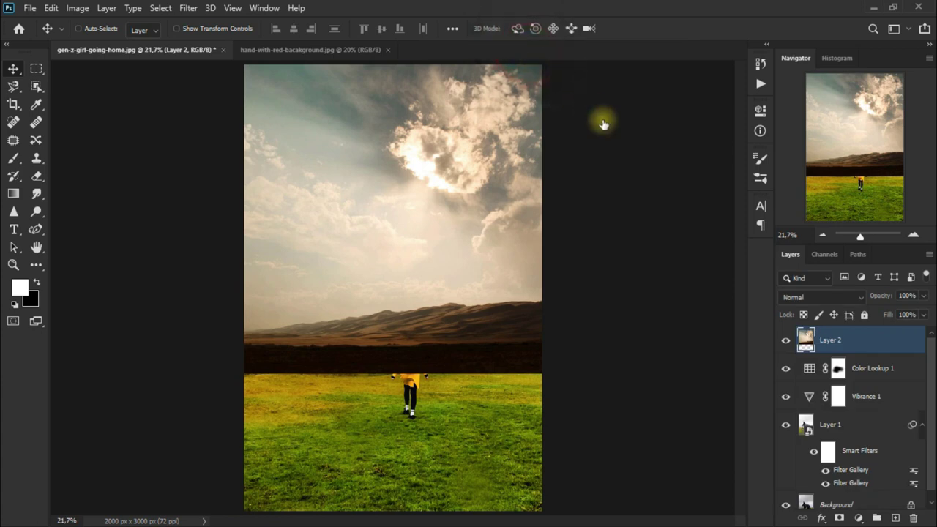
{"action": "left_click", "coordinate": [808, 300]}
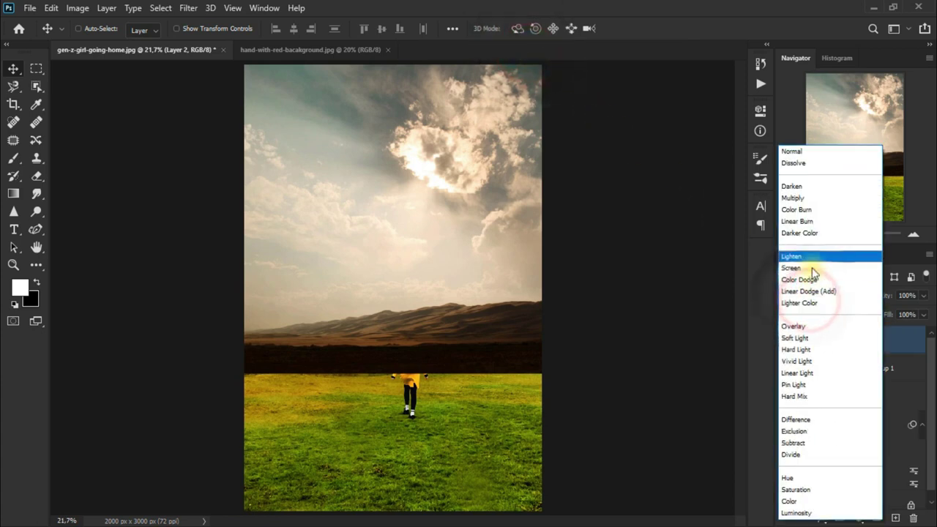
{"action": "left_click", "coordinate": [819, 199]}
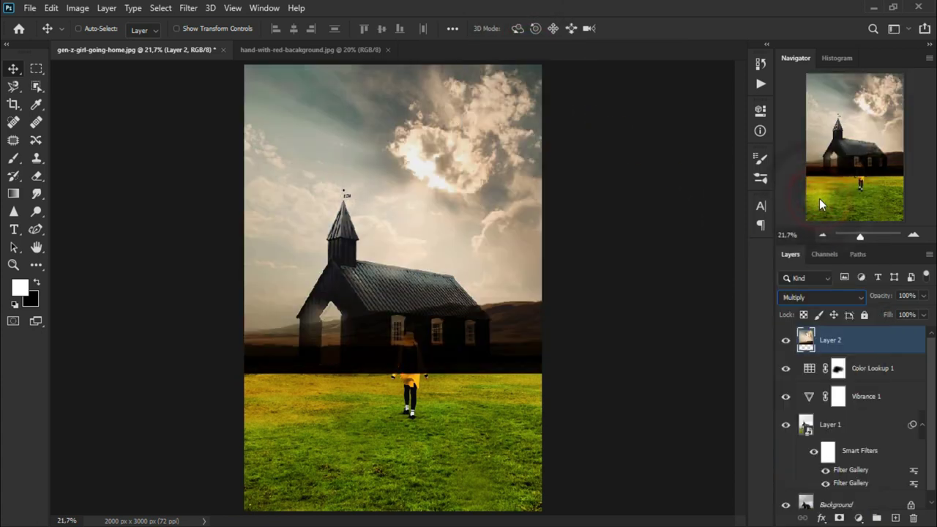
Add a layer mask to the sky layer and collapse the Navigator to enlarge the Layers list
{"action": "left_click", "coordinate": [839, 518]}
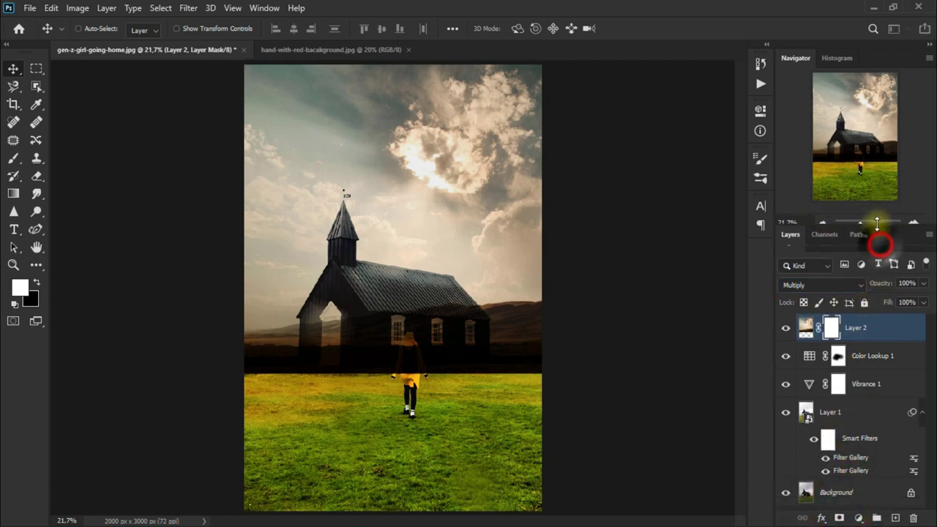
{"action": "left_click_drag", "start_coordinate": [880, 245], "coordinate": [864, 170]}
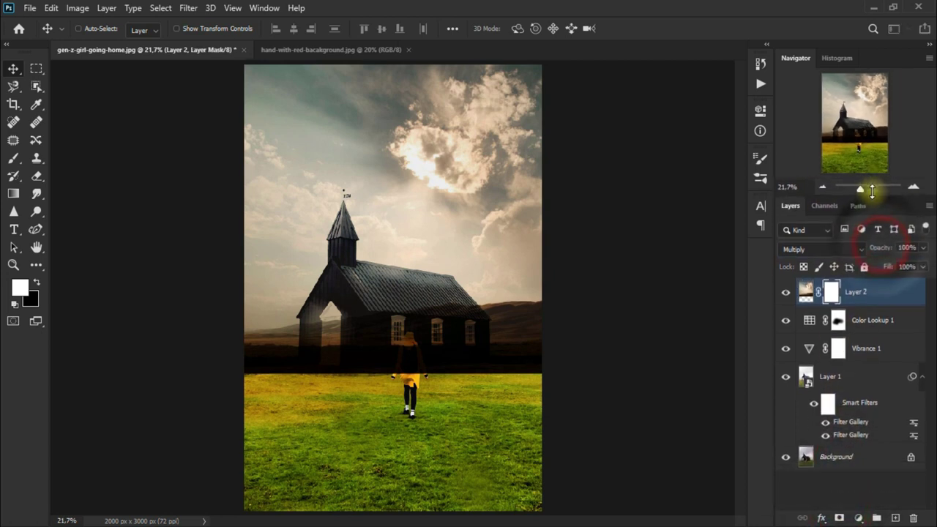
{"action": "double_click", "coordinate": [795, 58]}
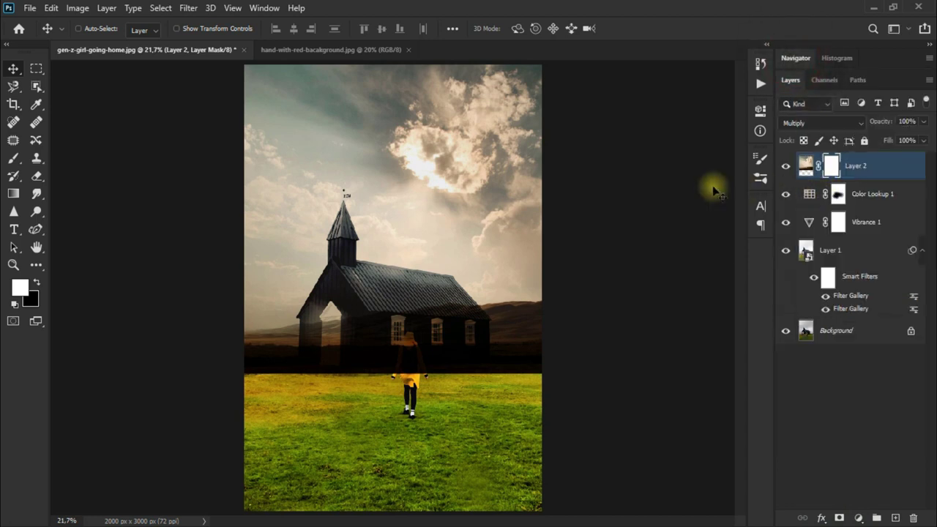
Erase the sky mask along the horizon, revealing the church, door, windows and meadow
{"action": "left_click", "coordinate": [35, 176]}
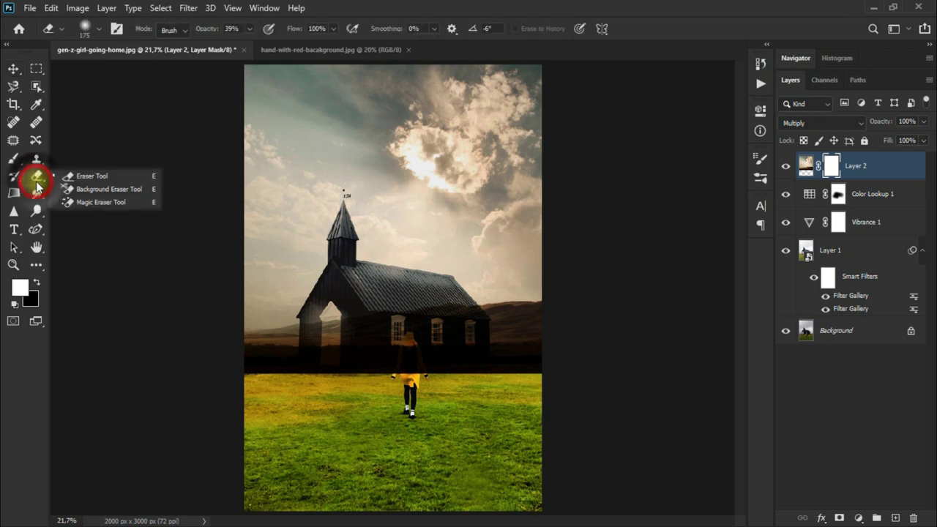
{"action": "left_click", "coordinate": [85, 177]}
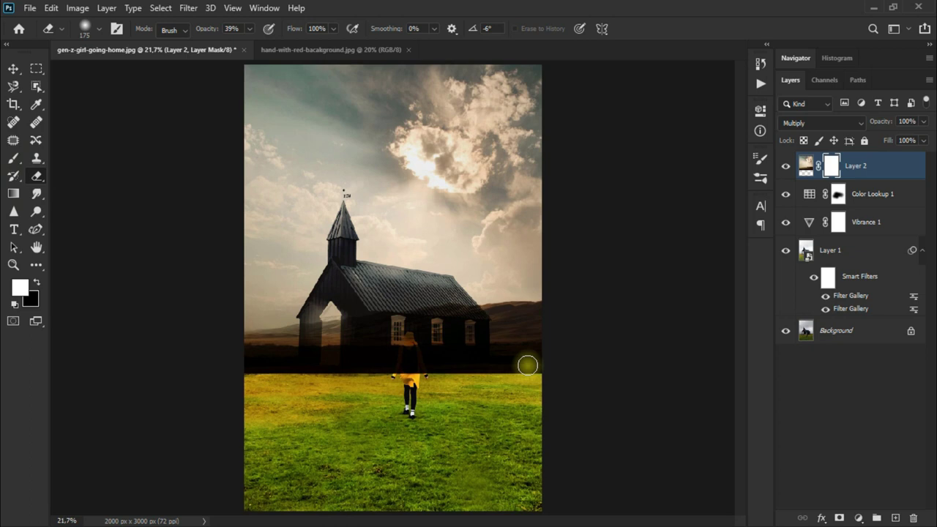
{"action": "mouse_move", "coordinate": [525, 363]}
{"action": "left_mouse_down"}
{"action": "mouse_move", "coordinate": [272, 387]}
{"action": "mouse_move", "coordinate": [349, 335]}
{"action": "mouse_move", "coordinate": [314, 328]}
{"action": "mouse_move", "coordinate": [372, 335]}
{"action": "mouse_move", "coordinate": [351, 351]}
{"action": "mouse_move", "coordinate": [418, 307]}
{"action": "mouse_move", "coordinate": [427, 359]}
{"action": "left_mouse_up"}
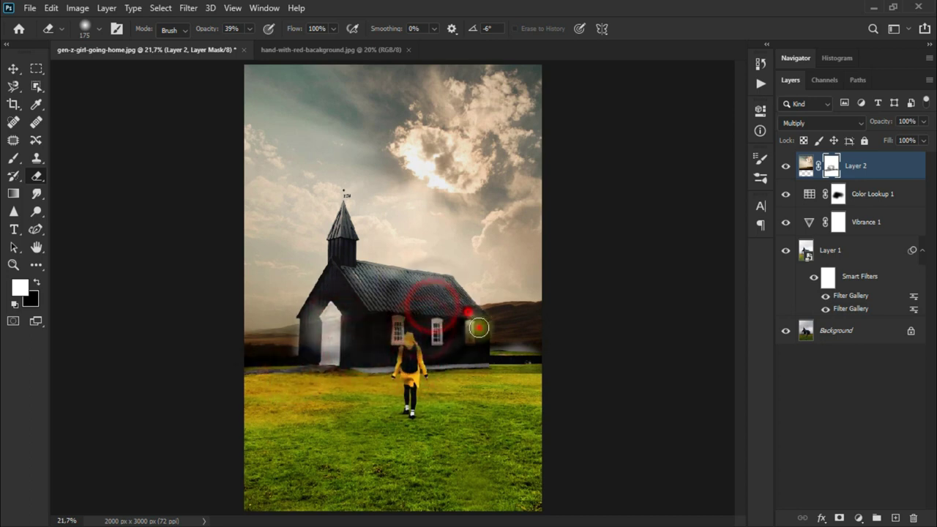
{"action": "left_click_drag", "start_coordinate": [476, 322], "coordinate": [549, 366]}
{"action": "mouse_move", "coordinate": [468, 356]}
{"action": "left_mouse_down"}
{"action": "mouse_move", "coordinate": [241, 374]}
{"action": "mouse_move", "coordinate": [292, 384]}
{"action": "left_mouse_up"}
{"action": "mouse_move", "coordinate": [324, 344]}
{"action": "left_mouse_down"}
{"action": "mouse_move", "coordinate": [359, 320]}
{"action": "mouse_move", "coordinate": [410, 311]}
{"action": "left_mouse_up"}
{"action": "left_click_drag", "start_coordinate": [454, 332], "coordinate": [411, 323]}
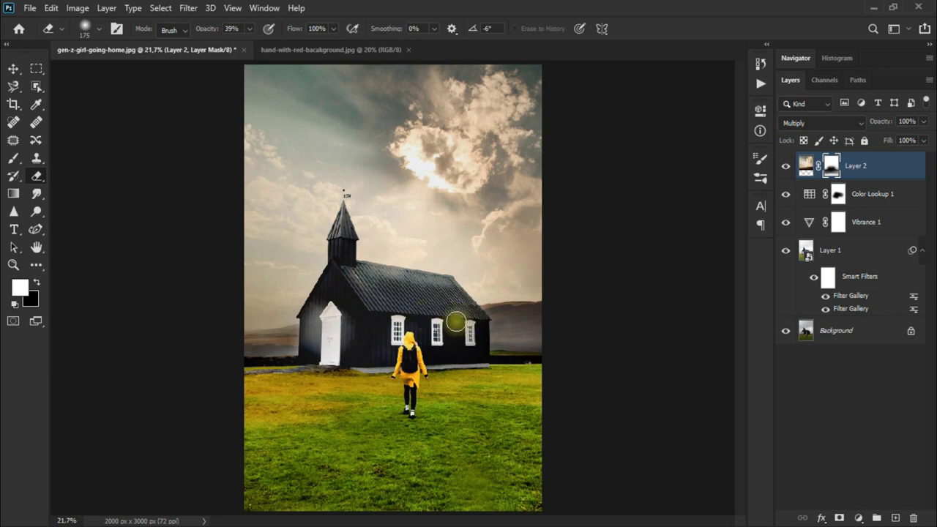
{"action": "left_click", "coordinate": [14, 69]}
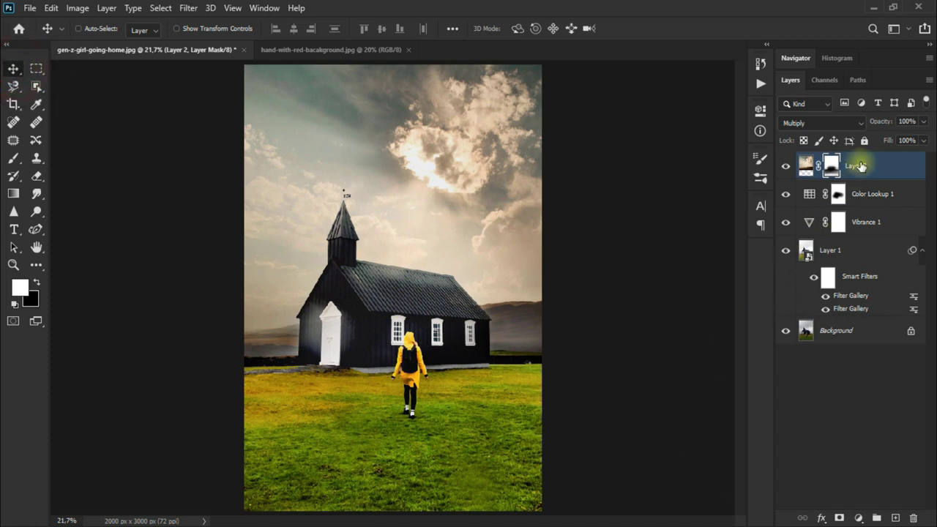
Duplicate the cloud layer and blur the copy with a 159 px Gaussian Blur
{"action": "key", "text": "ctrl+j"}
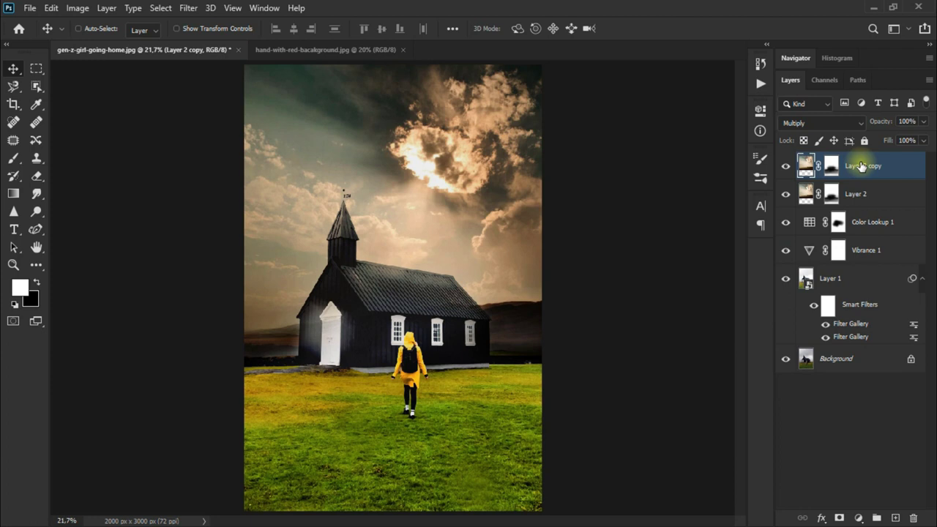
{"action": "left_click", "coordinate": [191, 9]}
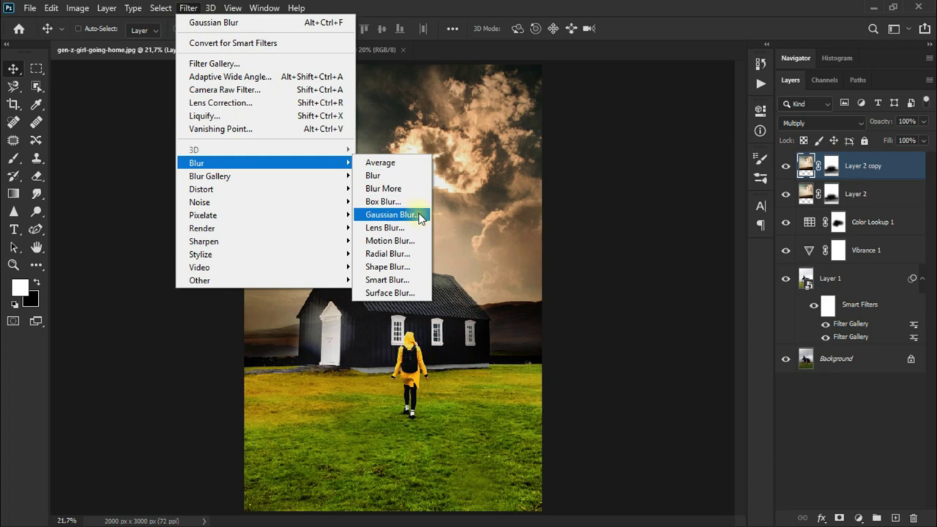
{"action": "left_click", "coordinate": [420, 215]}
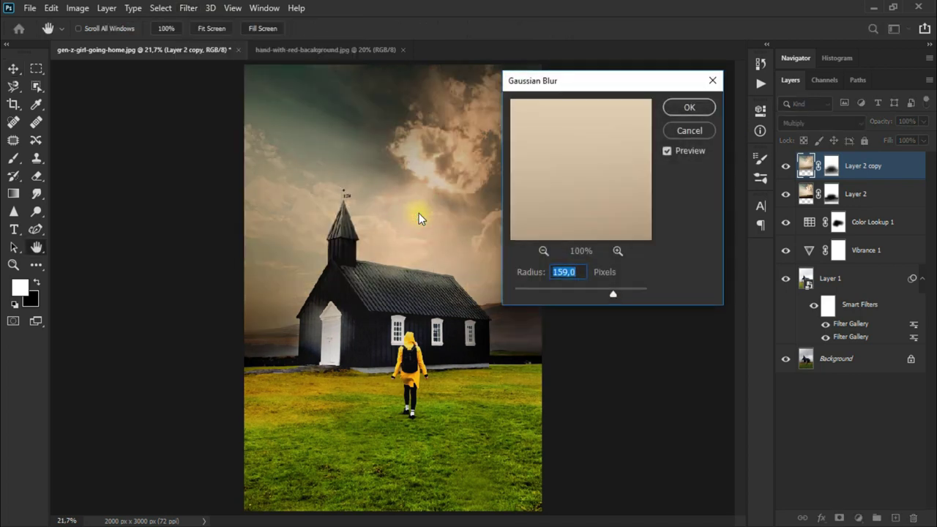
{"action": "left_click_drag", "start_coordinate": [613, 294], "coordinate": [610, 294]}
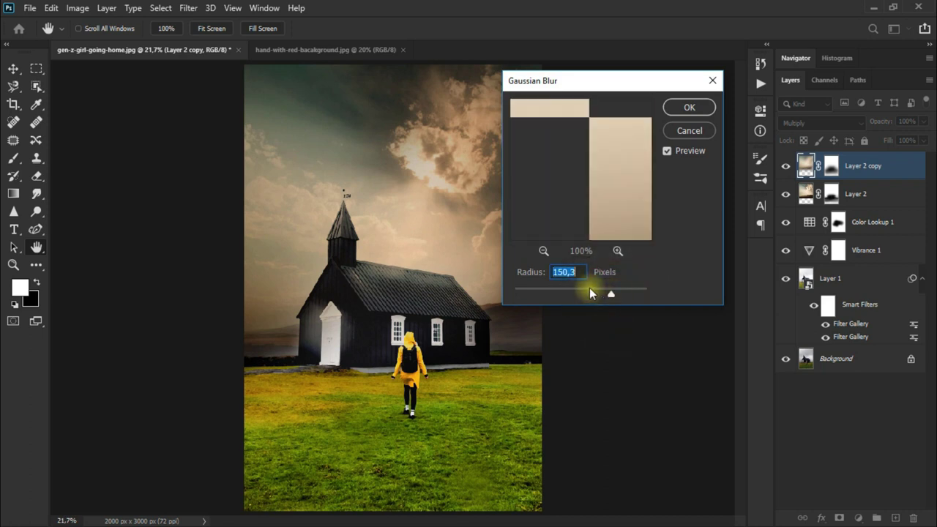
{"action": "type", "text": "159,0"}
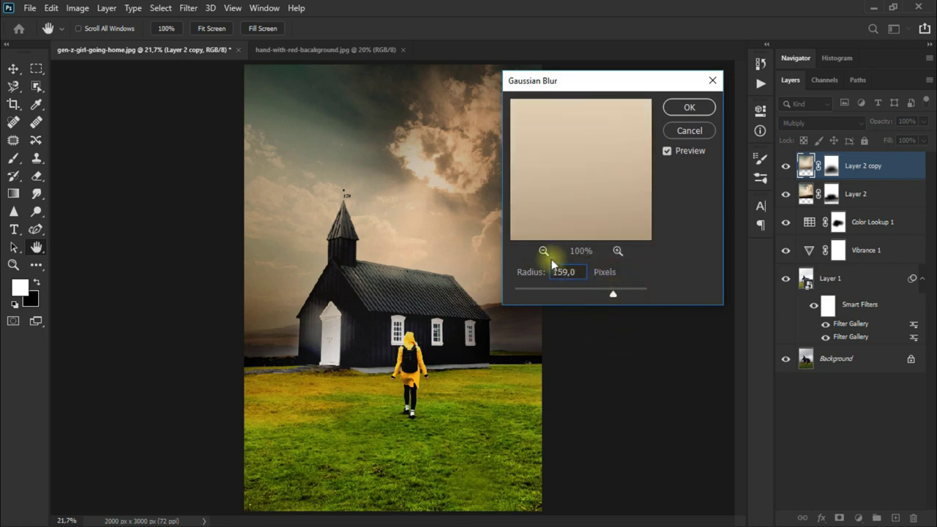
{"action": "left_click", "coordinate": [543, 251]}
{"action": "left_click", "coordinate": [543, 251]}
{"action": "left_click", "coordinate": [543, 251]}
{"action": "left_click", "coordinate": [543, 251]}
{"action": "left_click", "coordinate": [543, 251]}
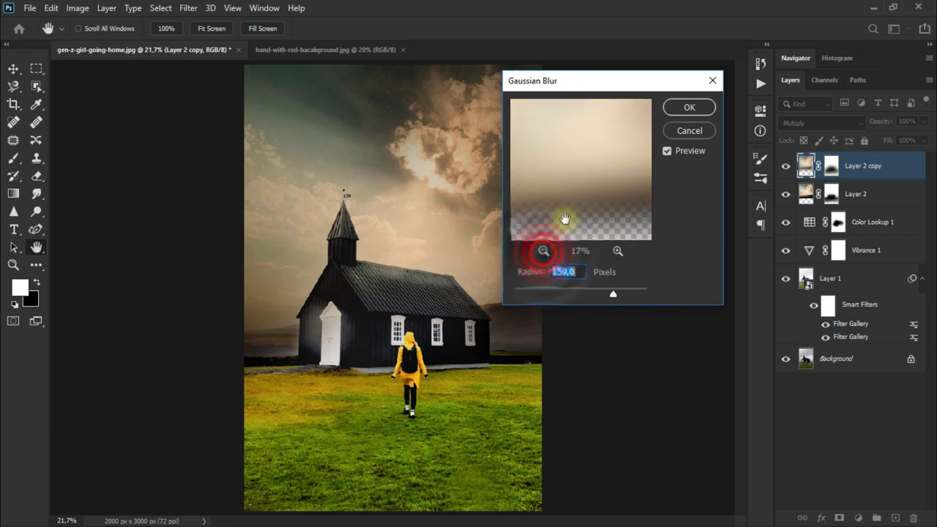
{"action": "left_click_drag", "start_coordinate": [602, 161], "coordinate": [603, 209]}
{"action": "left_click", "coordinate": [680, 110]}
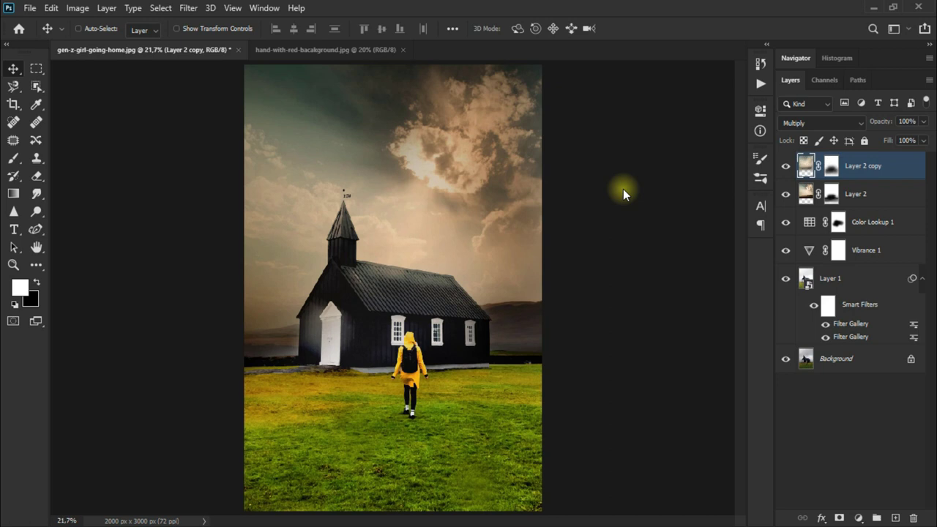
Blend the blurred cloud copy in Soft Light and toggle its visibility to compare
{"action": "left_click", "coordinate": [804, 124]}
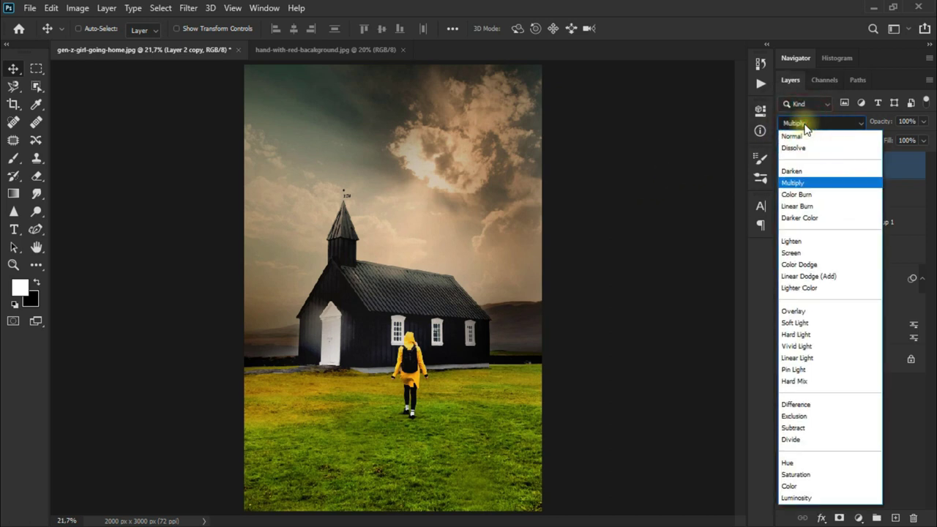
{"action": "left_click", "coordinate": [818, 323]}
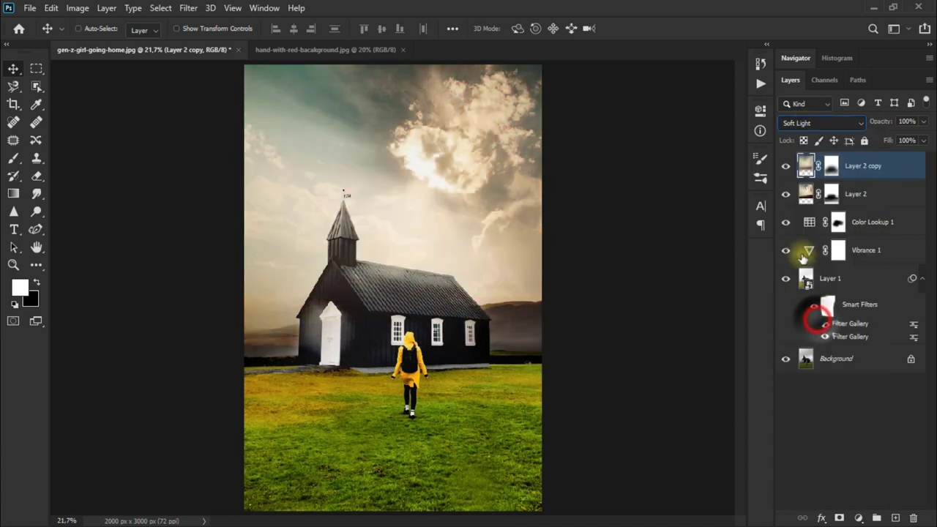
{"action": "left_click", "coordinate": [785, 167]}
{"action": "left_click", "coordinate": [784, 167]}
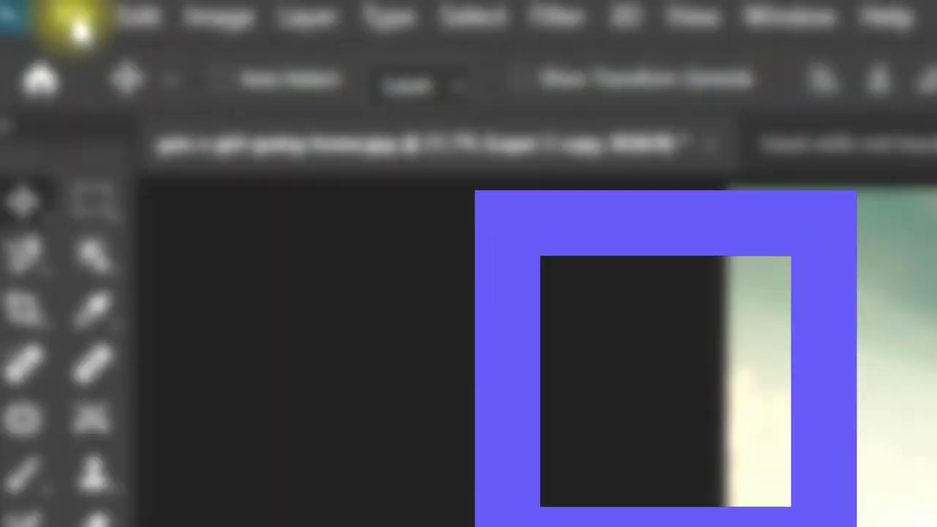
Save the composite to this computer as the PSD file i-love-the-giant
{"action": "left_click", "coordinate": [78, 22]}
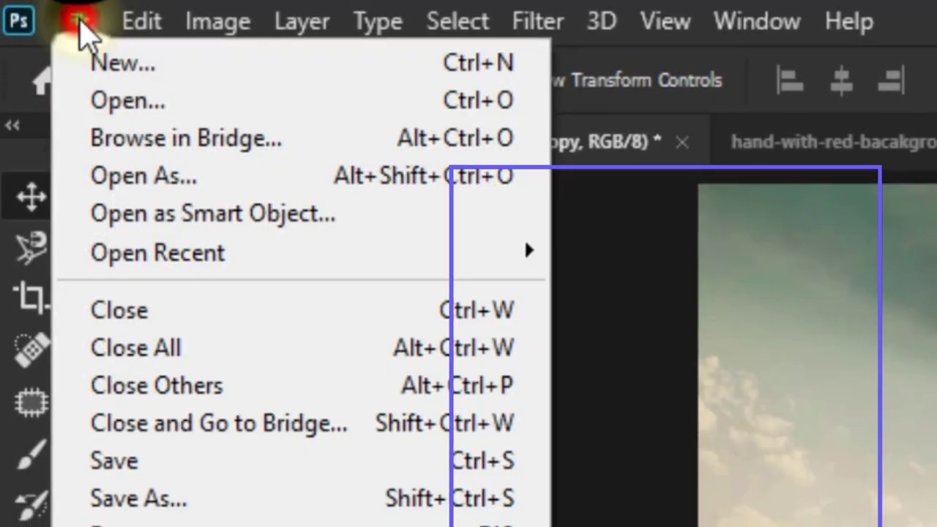
{"action": "left_click", "coordinate": [322, 227]}
{"action": "left_click", "coordinate": [722, 495]}
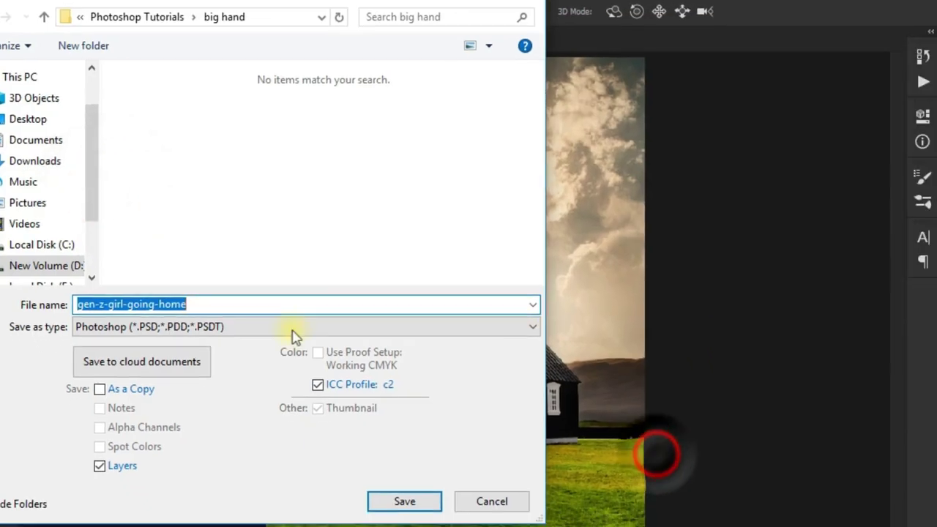
{"action": "type", "text": "i-love-the-giant"}
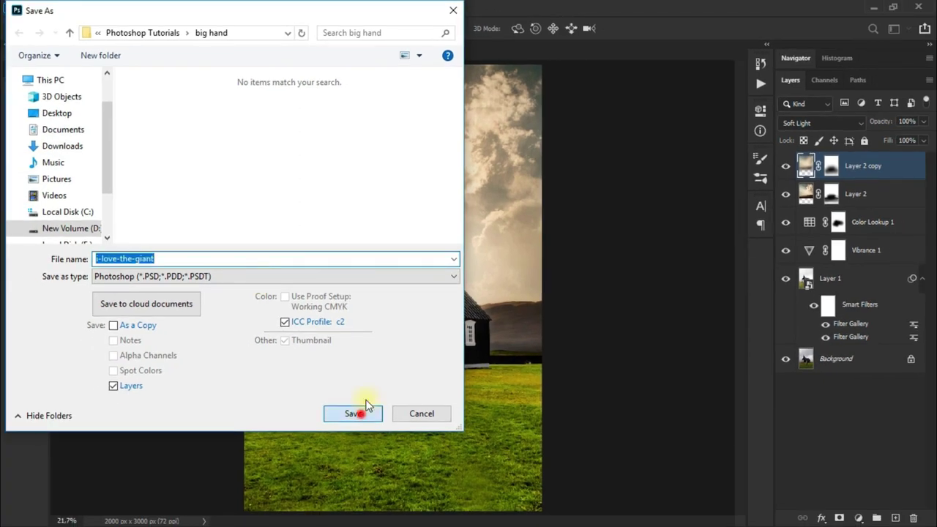
{"action": "left_click", "coordinate": [366, 401]}
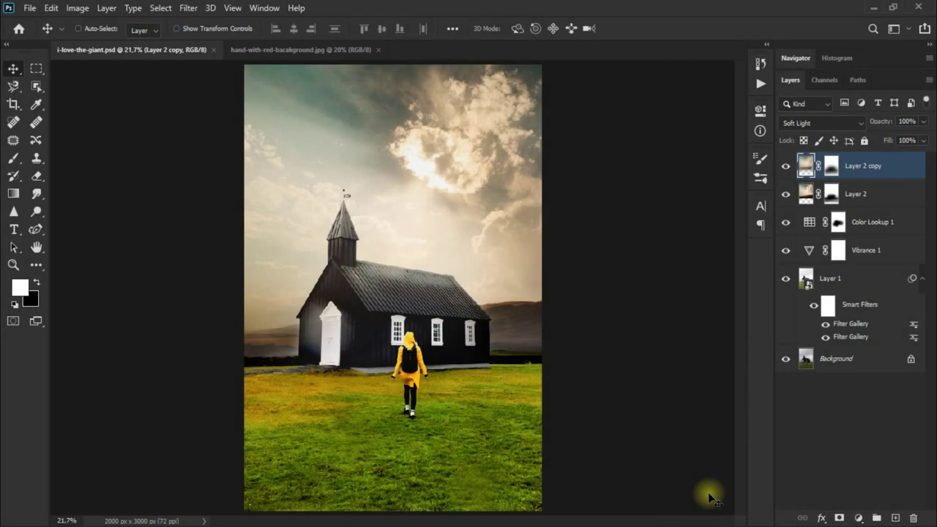
Group Layer 2 copy through Layer 1 into a group named 'step 1' and toggle it to compare
{"action": "left_click", "coordinate": [882, 284], "text": "shift"}
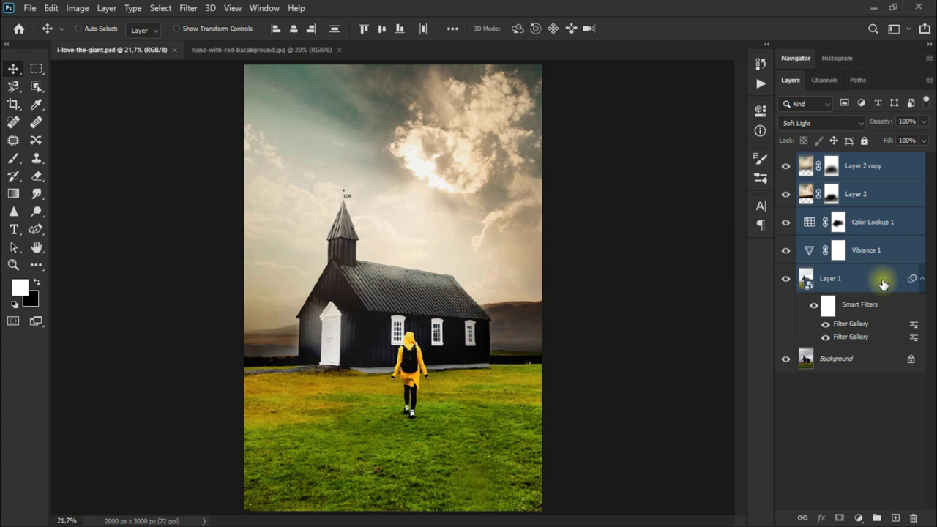
{"action": "key", "text": "ctrl+g"}
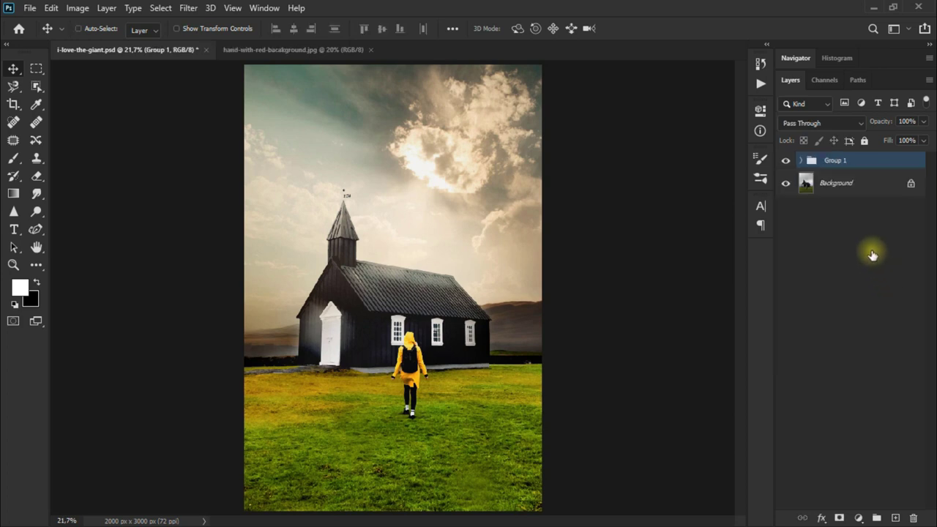
{"action": "double_click", "coordinate": [839, 163]}
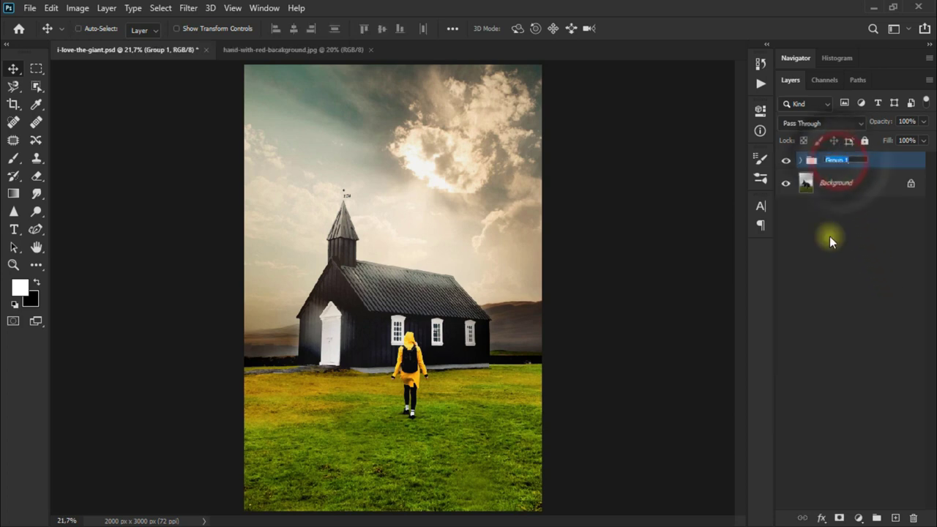
{"action": "type", "text": "step 1"}
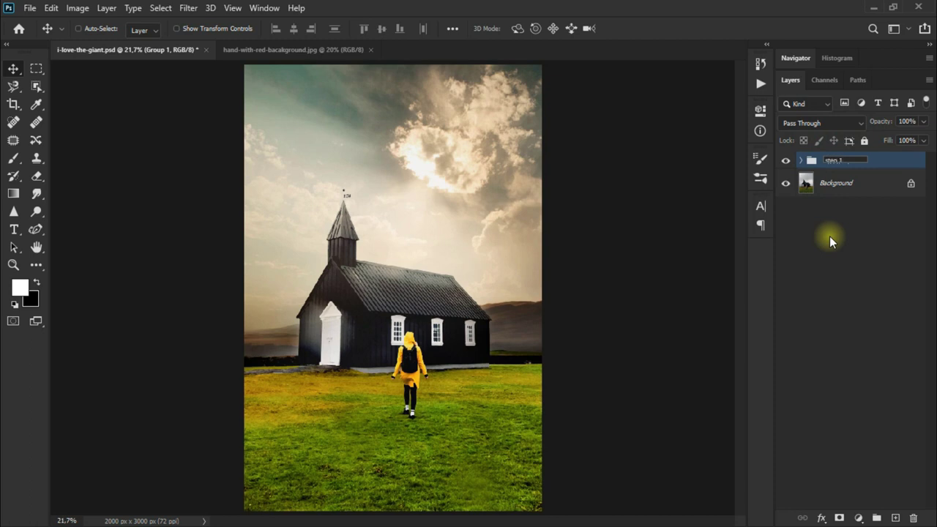
{"action": "left_click", "coordinate": [878, 172]}
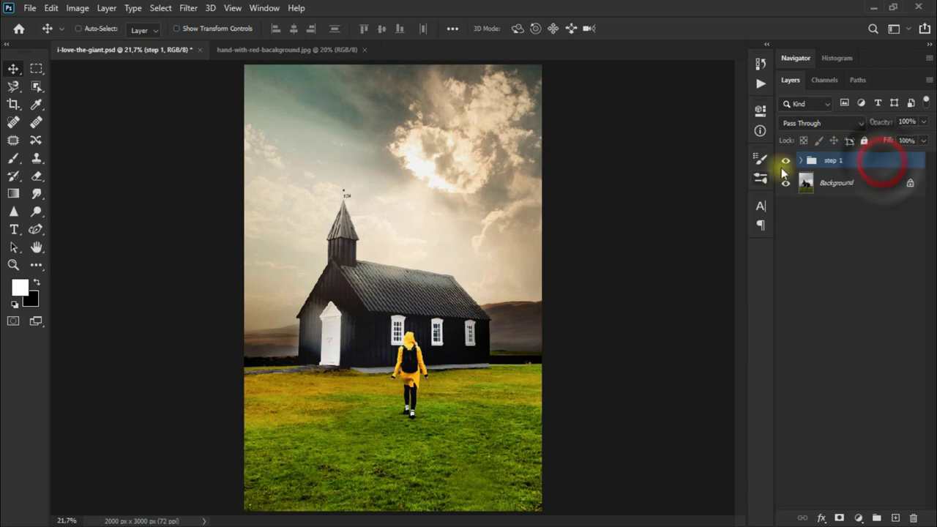
{"action": "left_click", "coordinate": [782, 165]}
{"action": "left_click", "coordinate": [782, 168]}
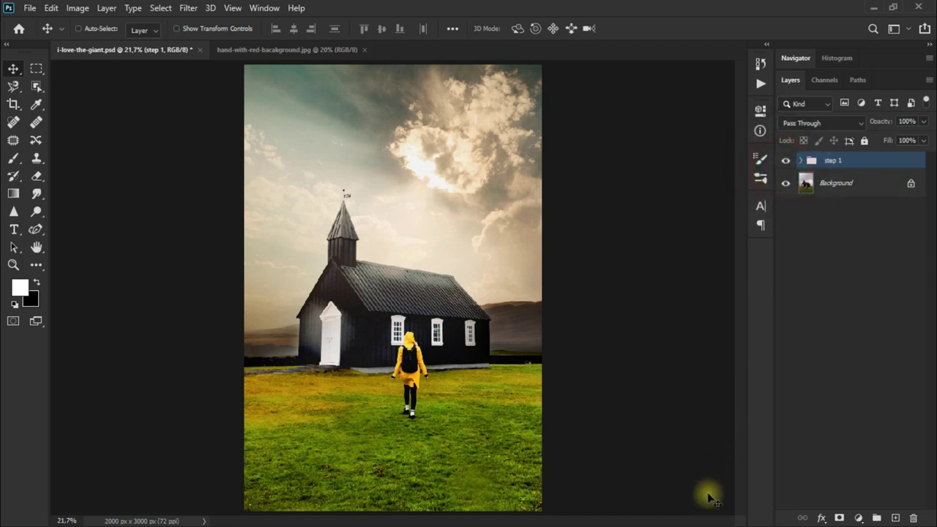
On hand-with-red-background.jpg, roughly outline the statue arm and hand with the Object Selection Tool
{"action": "left_click", "coordinate": [303, 51]}
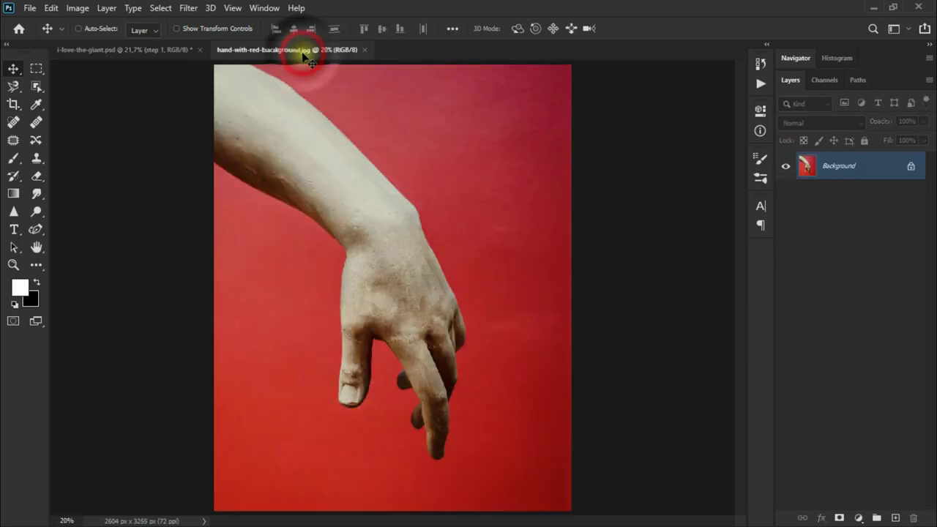
{"action": "left_click", "coordinate": [41, 90]}
{"action": "left_click", "coordinate": [139, 88]}
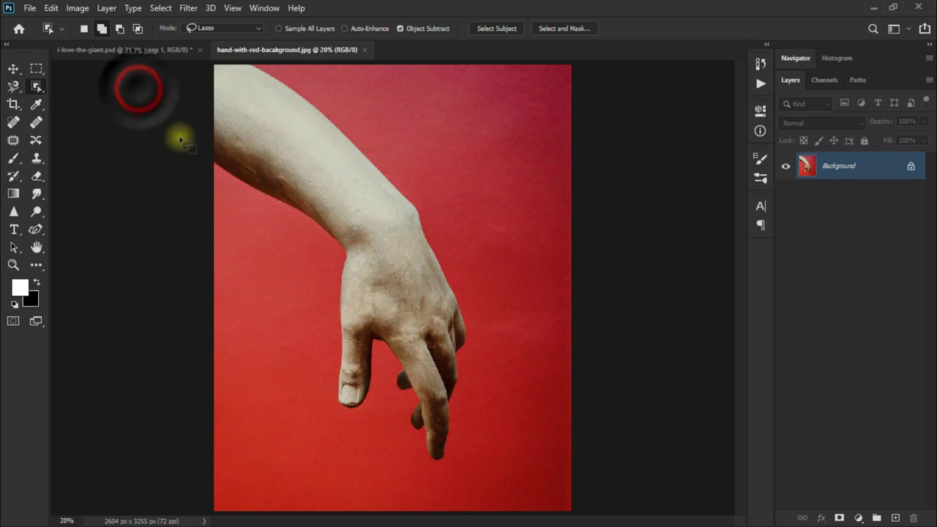
{"action": "mouse_move", "coordinate": [217, 184]}
{"action": "left_mouse_down"}
{"action": "mouse_move", "coordinate": [380, 387]}
{"action": "mouse_move", "coordinate": [434, 476]}
{"action": "mouse_move", "coordinate": [483, 278]}
{"action": "mouse_move", "coordinate": [282, 75]}
{"action": "left_mouse_up"}
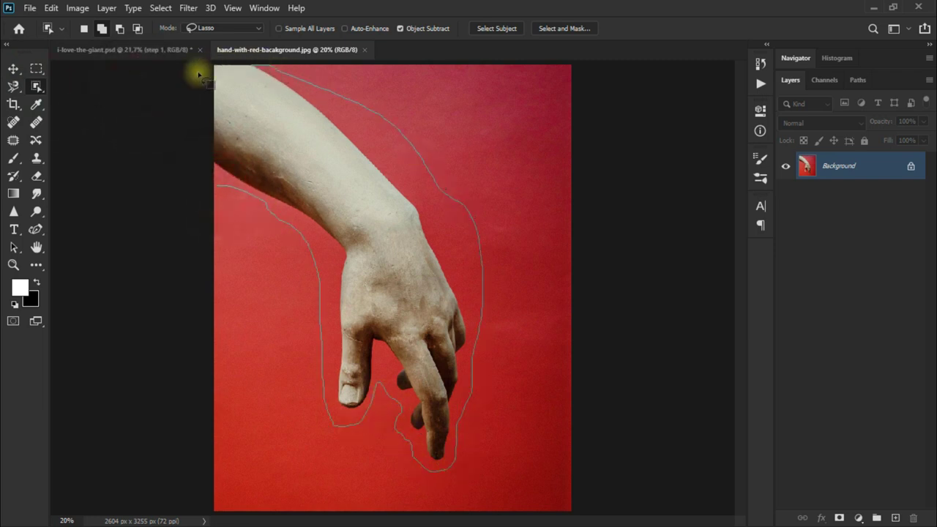
{"action": "left_click_drag", "start_coordinate": [198, 74], "coordinate": [194, 180]}
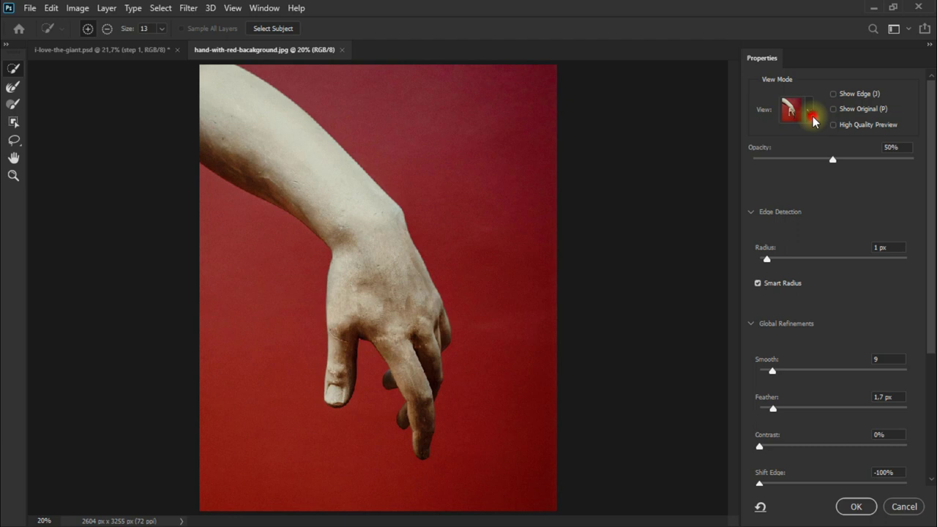
Preview the hand selection over black and adjust its feather and edge shift
{"action": "left_click", "coordinate": [813, 116]}
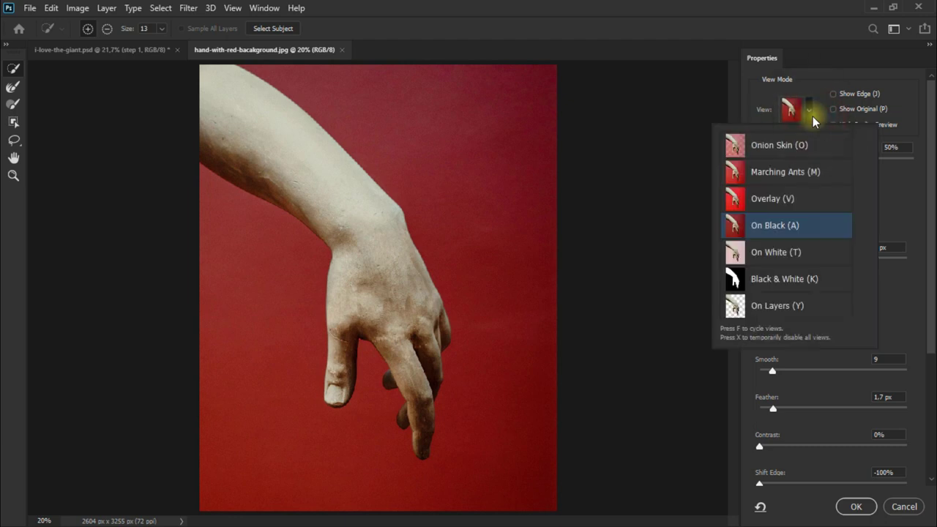
{"action": "left_click", "coordinate": [813, 116]}
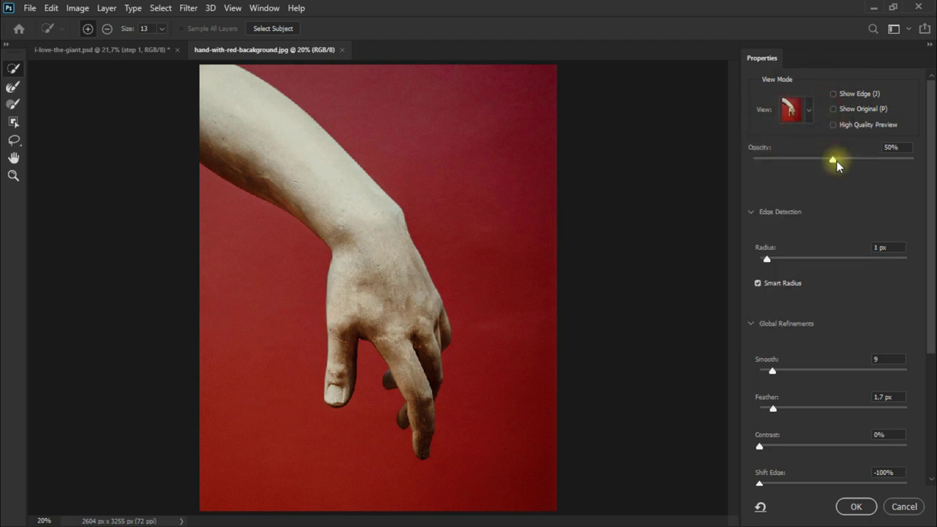
{"action": "left_click_drag", "start_coordinate": [874, 167], "coordinate": [912, 168]}
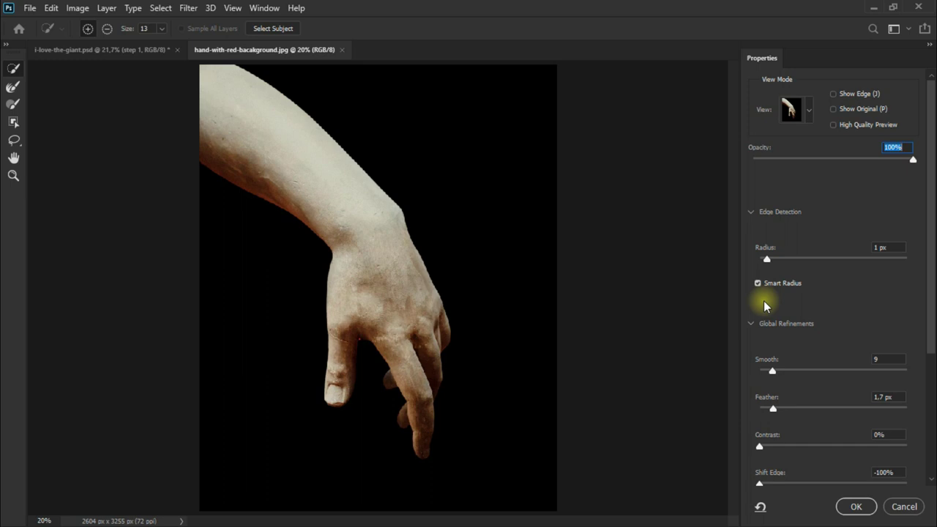
{"action": "scroll", "coordinate": [775, 306], "scroll_direction": "down", "scroll_amount": 3}
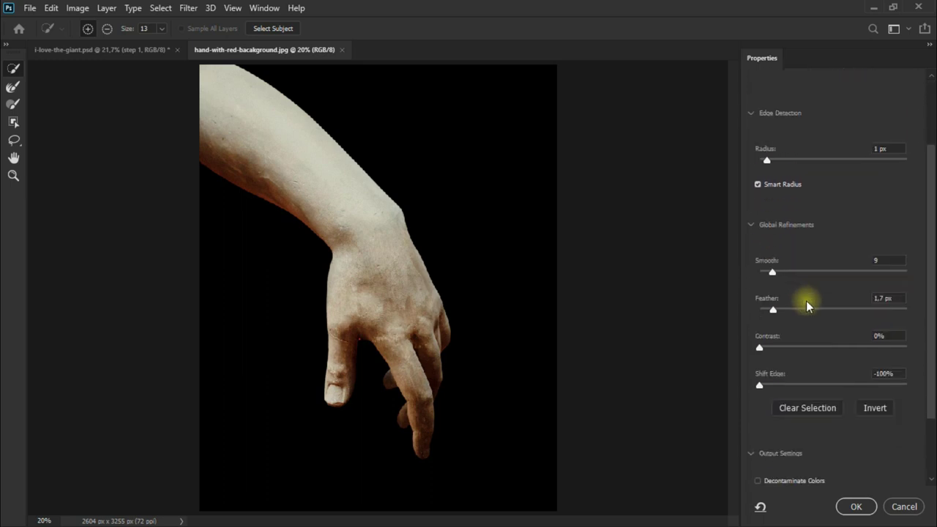
{"action": "left_click_drag", "start_coordinate": [772, 309], "coordinate": [790, 310]}
{"action": "left_click_drag", "start_coordinate": [759, 385], "coordinate": [801, 385]}
Pull Shift Edge inward to -64% and output the cut-out hand to a new layer
{"action": "scroll", "coordinate": [849, 340], "scroll_direction": "down", "scroll_amount": 1}
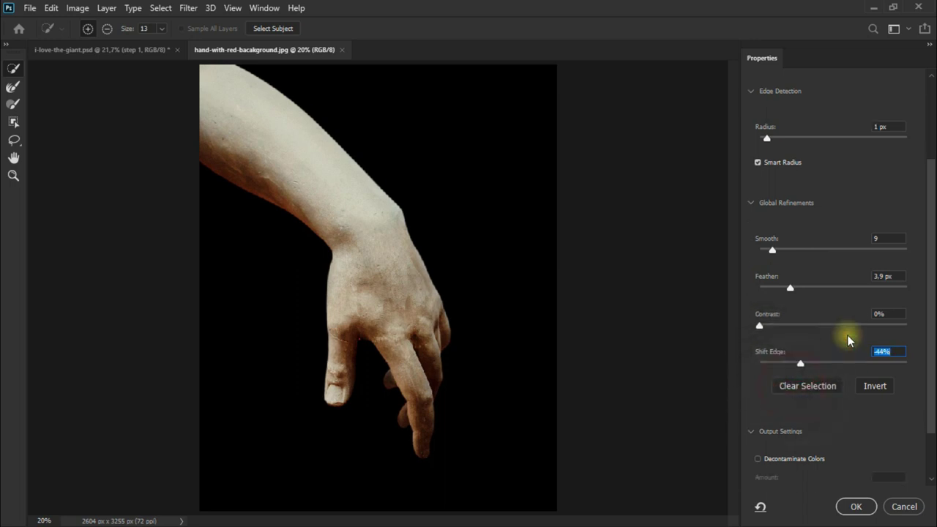
{"action": "scroll", "coordinate": [848, 339], "scroll_direction": "down", "scroll_amount": 1}
{"action": "left_click", "coordinate": [798, 331]}
{"action": "left_click_drag", "start_coordinate": [797, 330], "coordinate": [788, 331]}
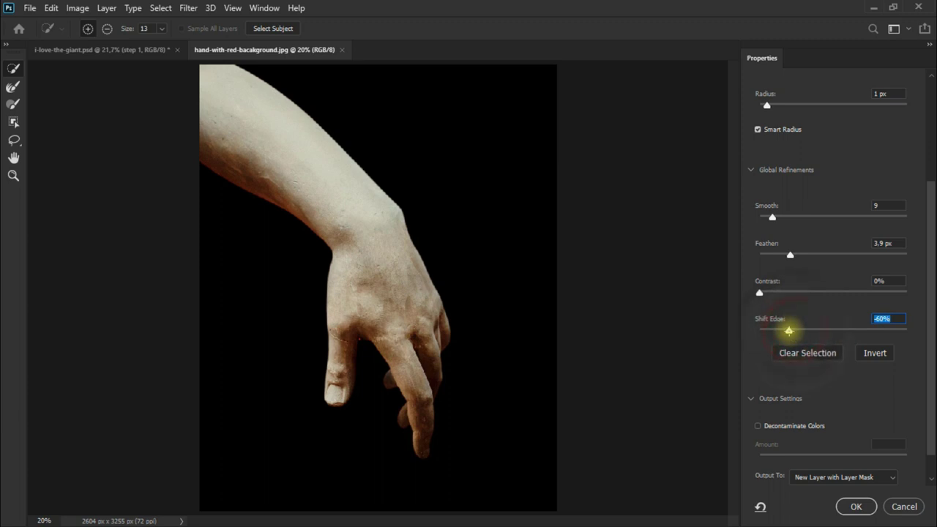
{"action": "scroll", "coordinate": [786, 318], "scroll_direction": "down", "scroll_amount": 1}
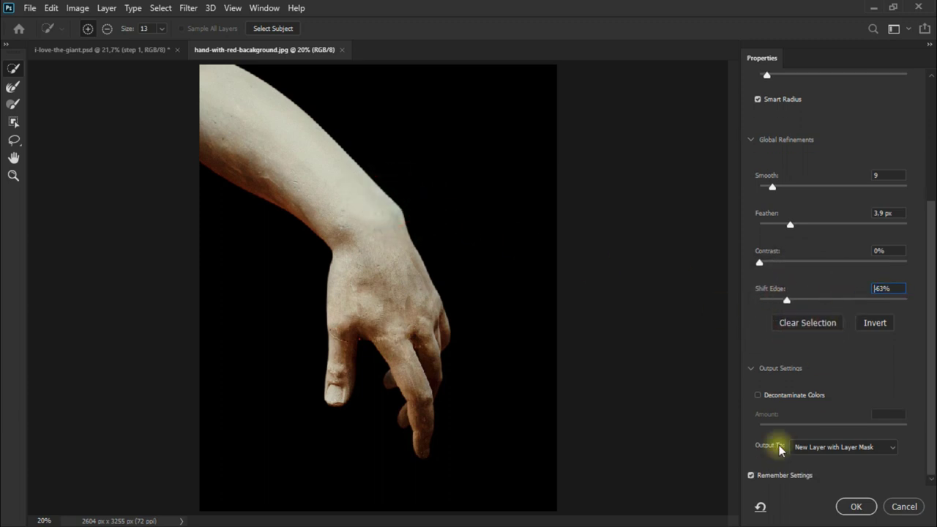
{"action": "left_click", "coordinate": [827, 447]}
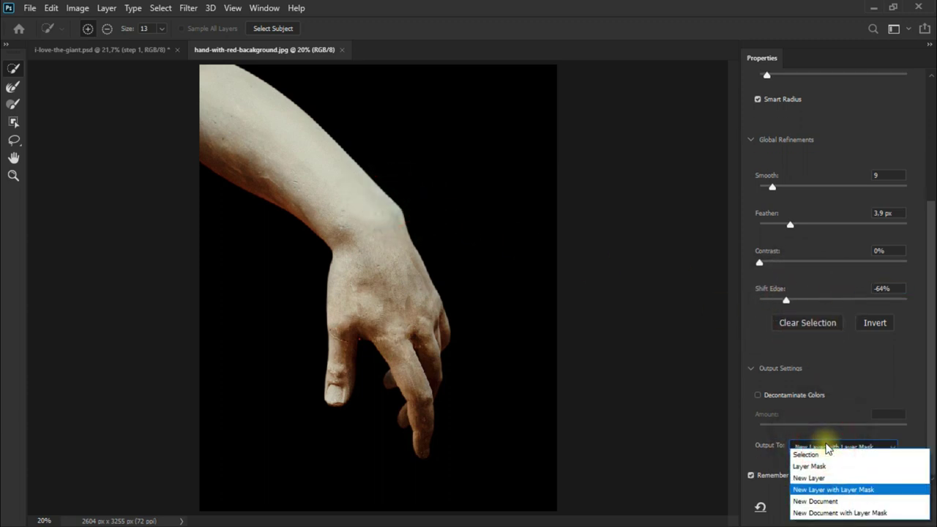
{"action": "left_click", "coordinate": [832, 477]}
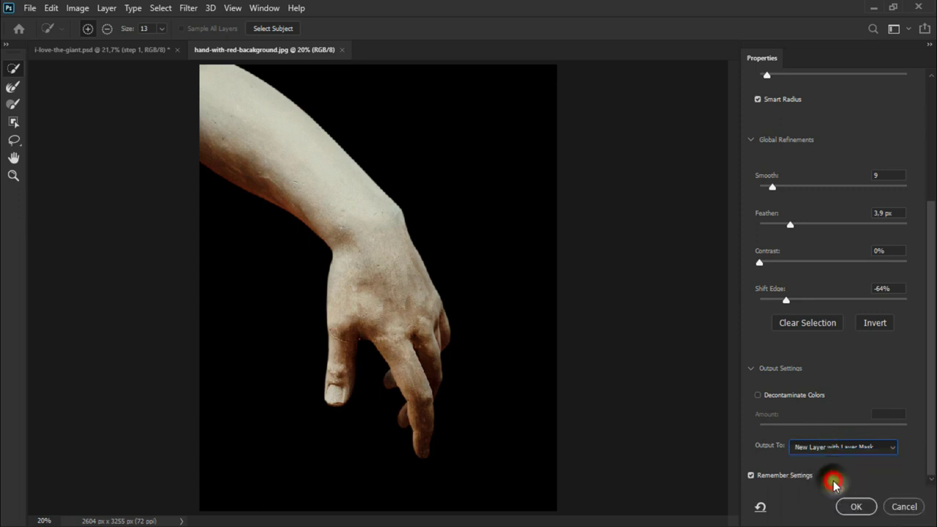
{"action": "left_click", "coordinate": [861, 513]}
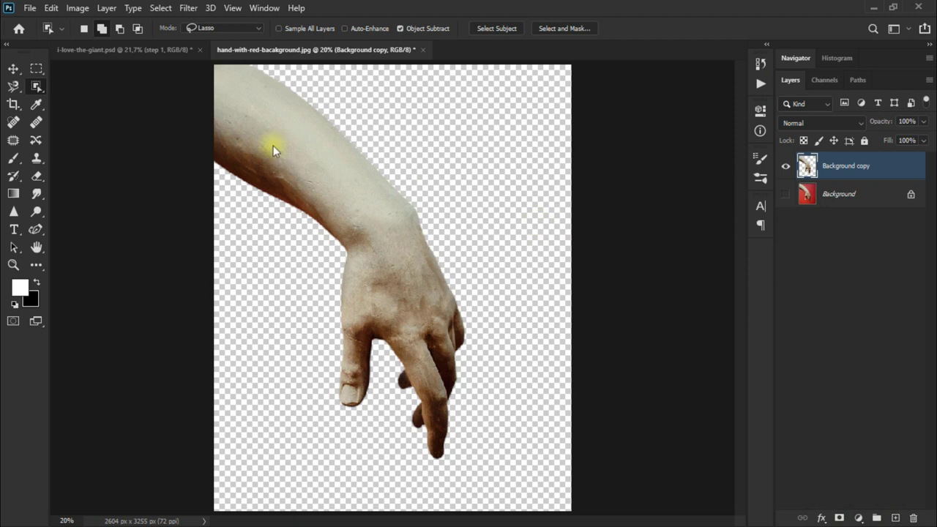
Bring the cut-out hand into the giant composite and scale it down
{"action": "left_click", "coordinate": [11, 69]}
{"action": "mouse_move", "coordinate": [309, 187]}
{"action": "left_mouse_down"}
{"action": "mouse_move", "coordinate": [204, 61]}
{"action": "mouse_move", "coordinate": [440, 201]}
{"action": "left_mouse_up"}
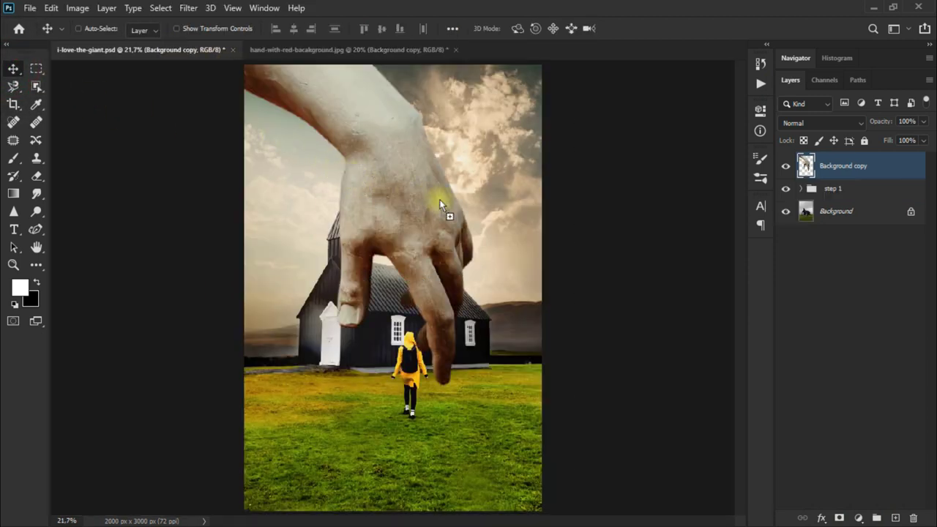
{"action": "key", "text": "ctrl+t"}
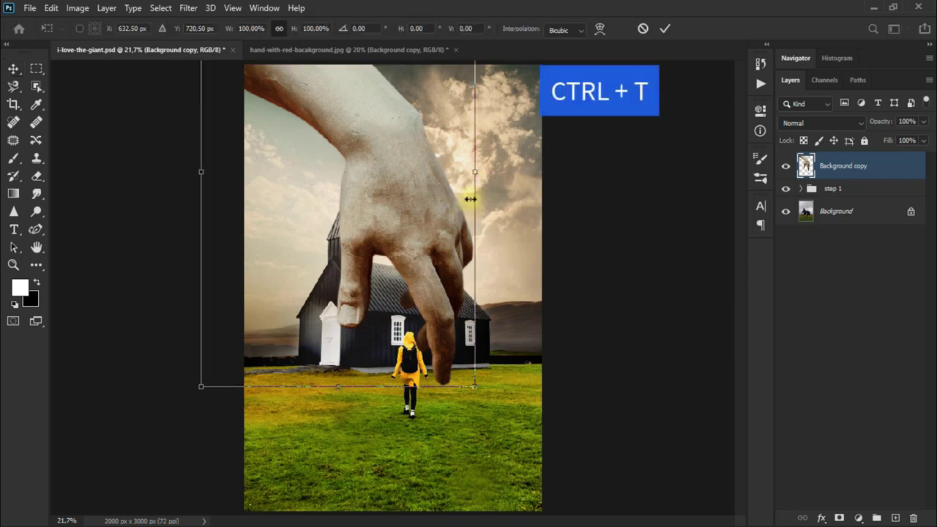
{"action": "left_click_drag", "start_coordinate": [470, 198], "coordinate": [427, 191]}
{"action": "left_click_drag", "start_coordinate": [365, 198], "coordinate": [388, 189]}
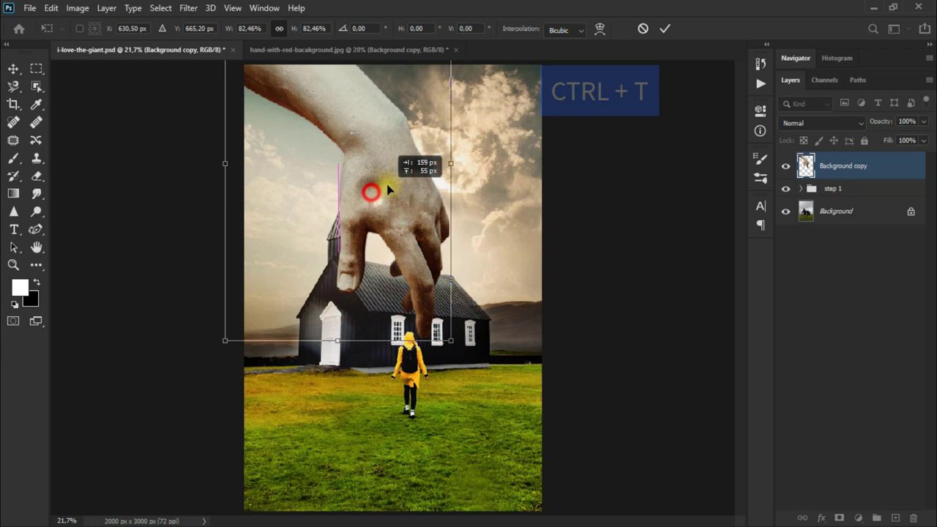
{"action": "mouse_move", "coordinate": [450, 163]}
{"action": "left_mouse_down"}
{"action": "mouse_move", "coordinate": [438, 167]}
{"action": "mouse_move", "coordinate": [454, 196]}
{"action": "left_mouse_up"}
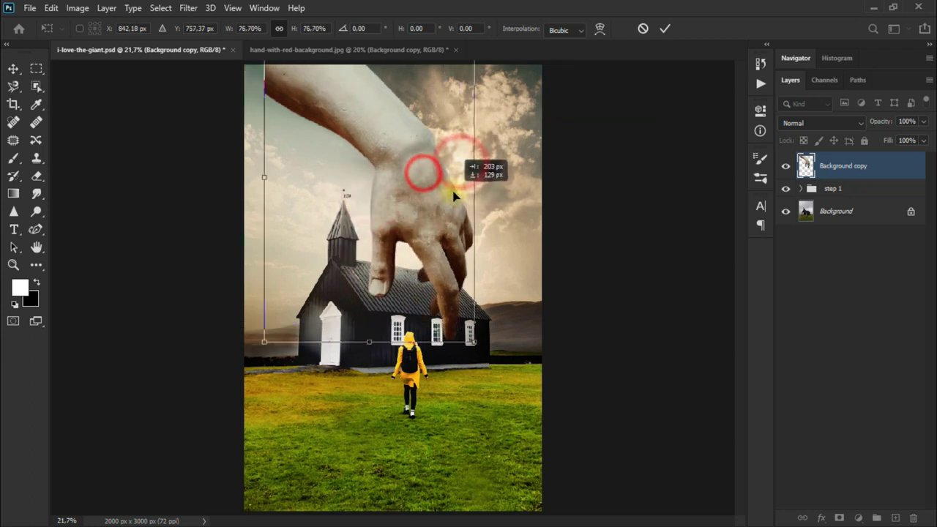
Rotate the hand -8.13° and place it at about 79% above the church roof
{"action": "left_click_drag", "start_coordinate": [497, 356], "coordinate": [497, 375]}
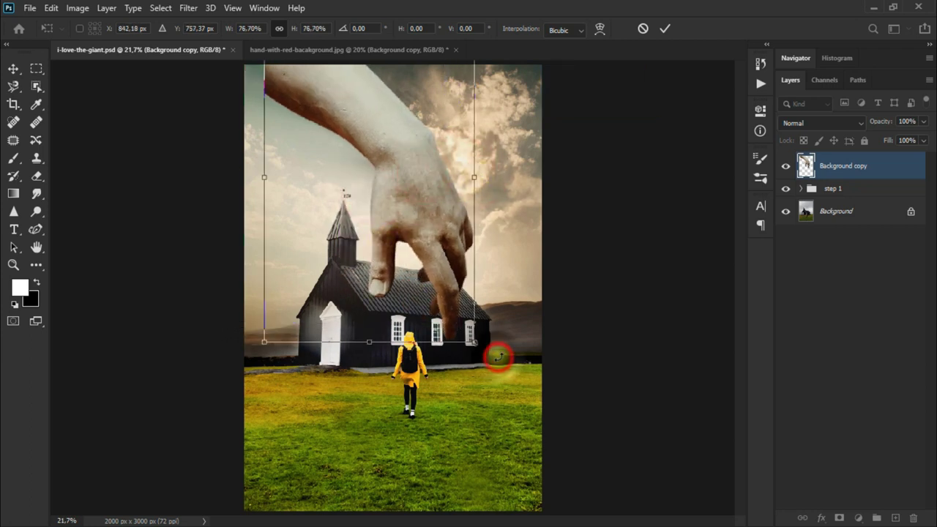
{"action": "left_click_drag", "start_coordinate": [427, 272], "coordinate": [428, 277]}
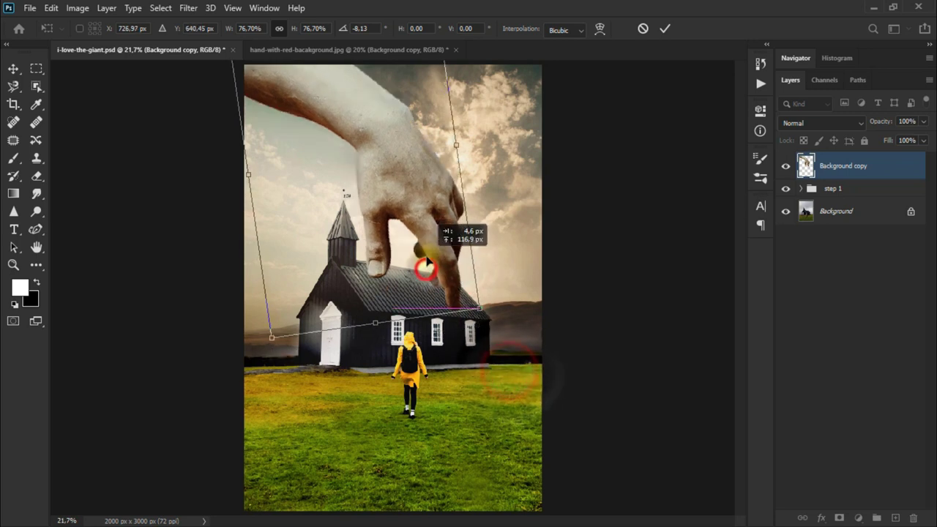
{"action": "left_click_drag", "start_coordinate": [480, 328], "coordinate": [486, 322]}
{"action": "left_click_drag", "start_coordinate": [444, 280], "coordinate": [427, 294]}
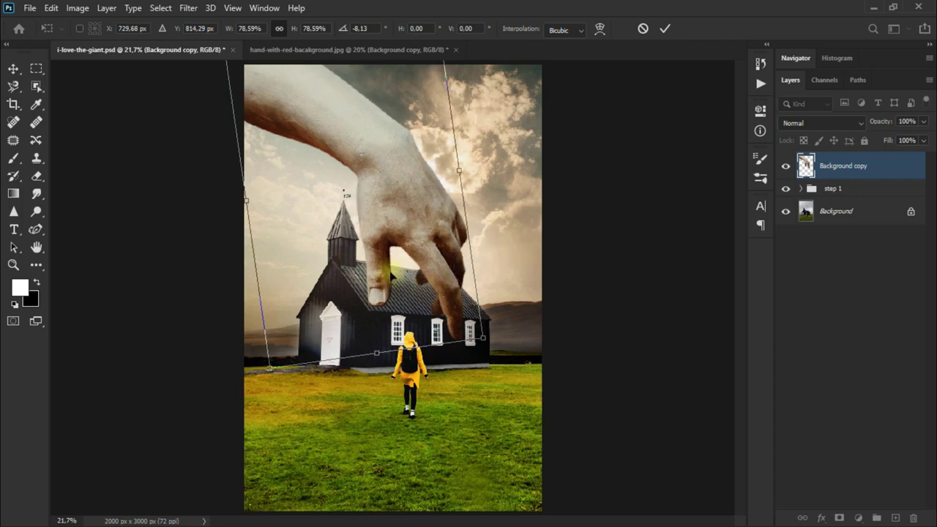
{"action": "left_click", "coordinate": [8, 70]}
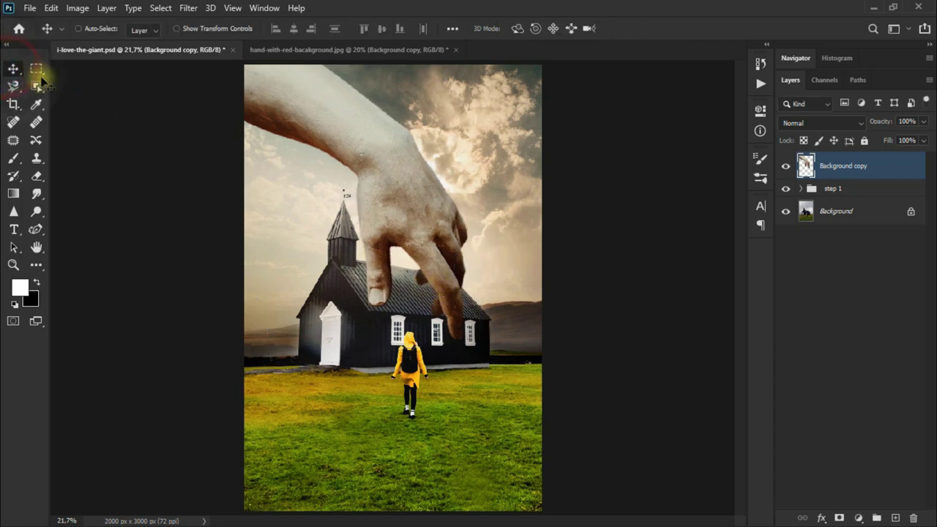
Add a layer mask to the hand and erase it where it overlaps the church roof
{"action": "left_click", "coordinate": [840, 518]}
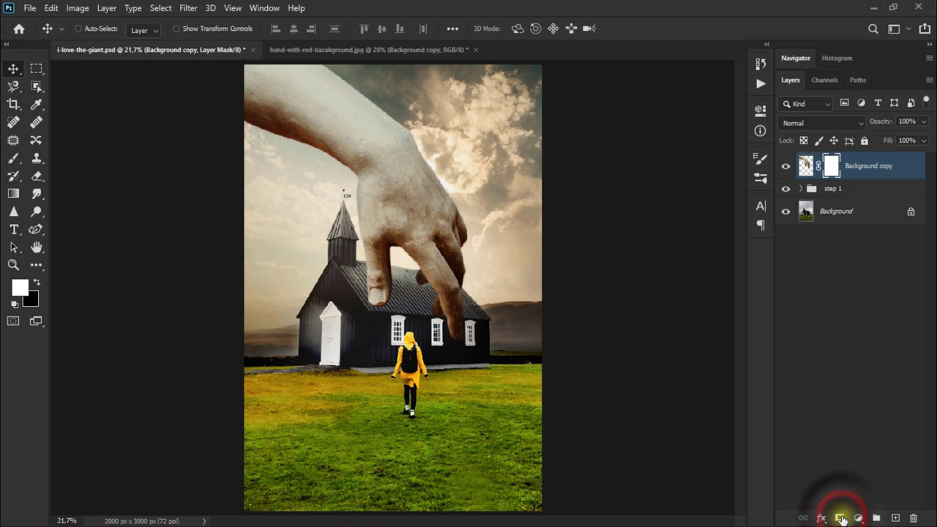
{"action": "left_click", "coordinate": [36, 175]}
{"action": "left_click", "coordinate": [84, 170]}
{"action": "left_click_drag", "start_coordinate": [385, 301], "coordinate": [365, 276]}
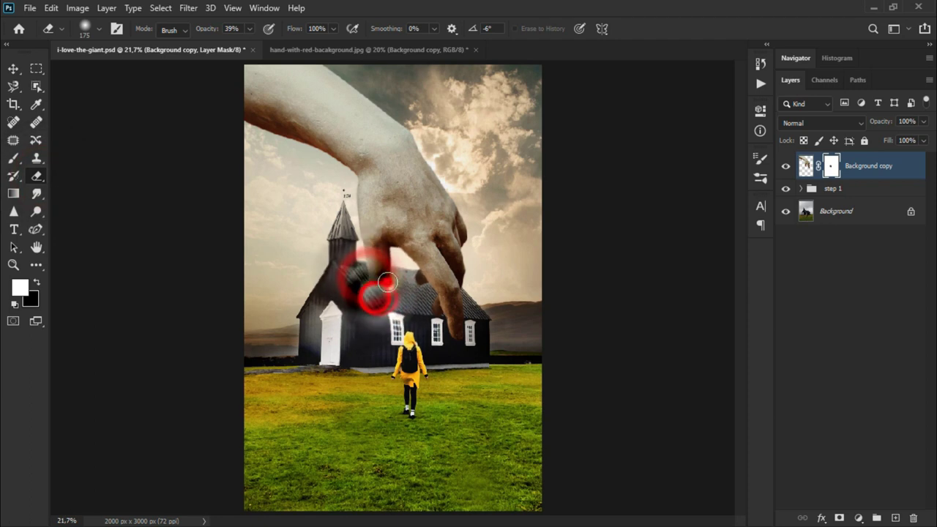
Refine the hand's mask around the steeple, then nudge the hand slightly down-left
{"action": "key", "text": "bracketleft"}
{"action": "key", "text": "bracketleft"}
{"action": "key", "text": "bracketleft"}
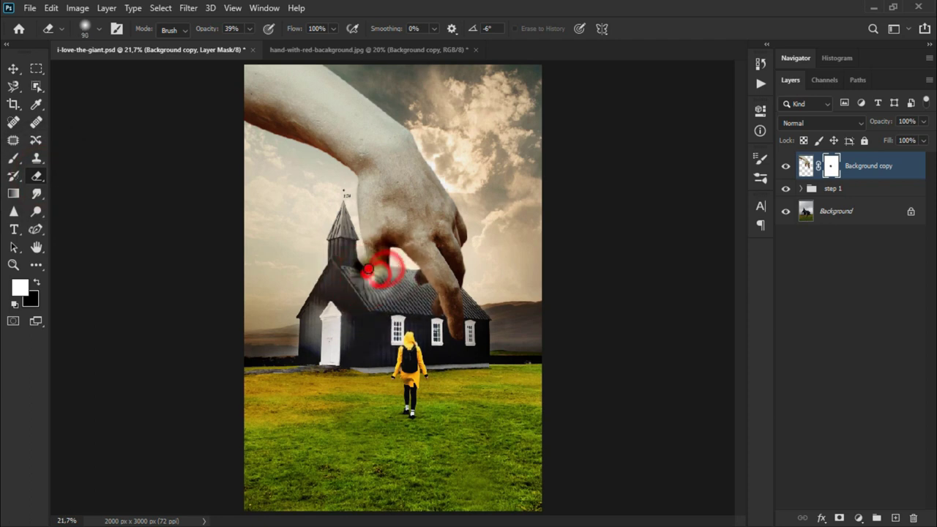
{"action": "left_click", "coordinate": [366, 269]}
{"action": "left_click_drag", "start_coordinate": [366, 268], "coordinate": [368, 270]}
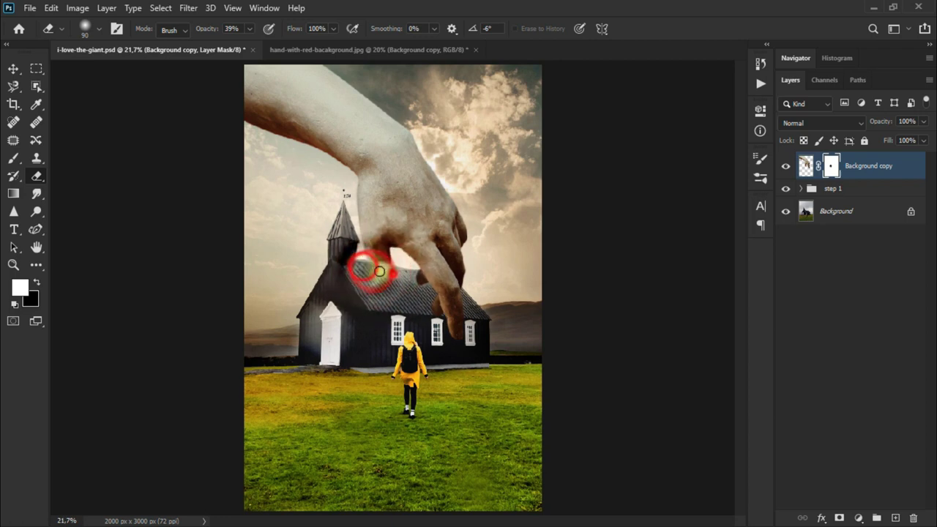
{"action": "key", "text": "x"}
{"action": "mouse_move", "coordinate": [386, 268]}
{"action": "left_mouse_down"}
{"action": "mouse_move", "coordinate": [382, 260]}
{"action": "mouse_move", "coordinate": [384, 275]}
{"action": "left_mouse_up"}
{"action": "key", "text": "x"}
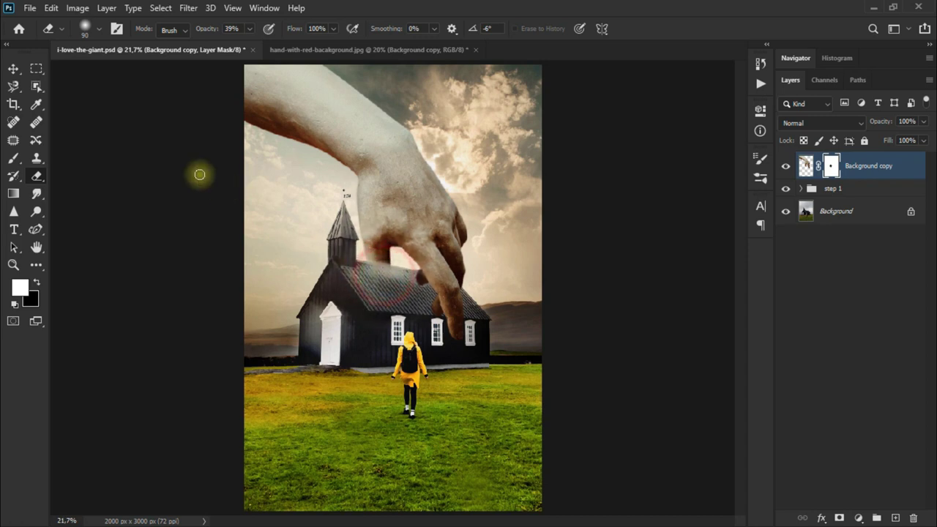
{"action": "left_click", "coordinate": [15, 69]}
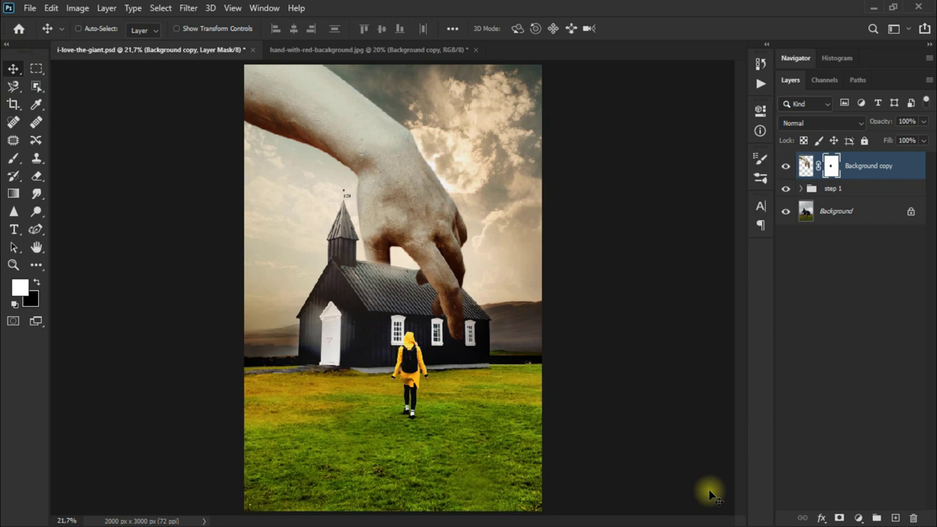
{"action": "left_click_drag", "start_coordinate": [357, 338], "coordinate": [351, 344]}
Close hand-with-red-background.jpg without saving changes
{"action": "left_click", "coordinate": [408, 51]}
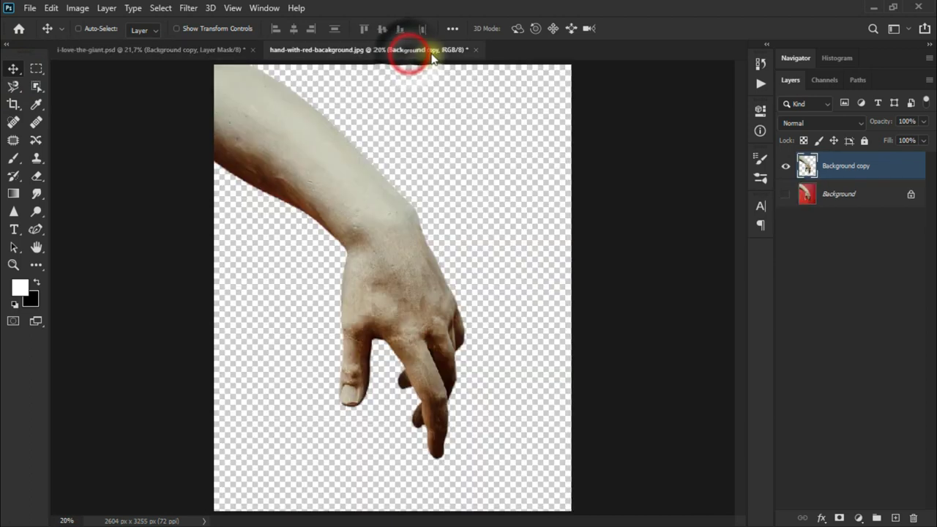
{"action": "left_click", "coordinate": [474, 53]}
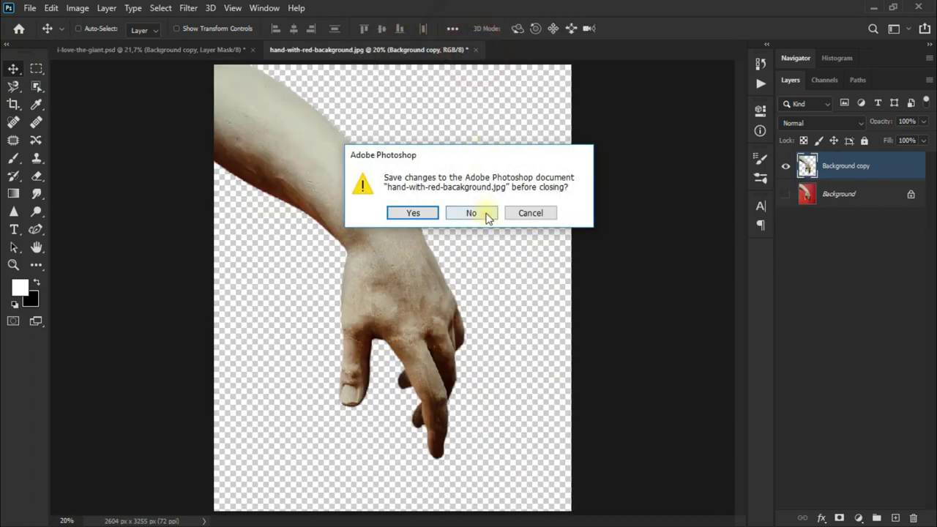
{"action": "left_click", "coordinate": [479, 212]}
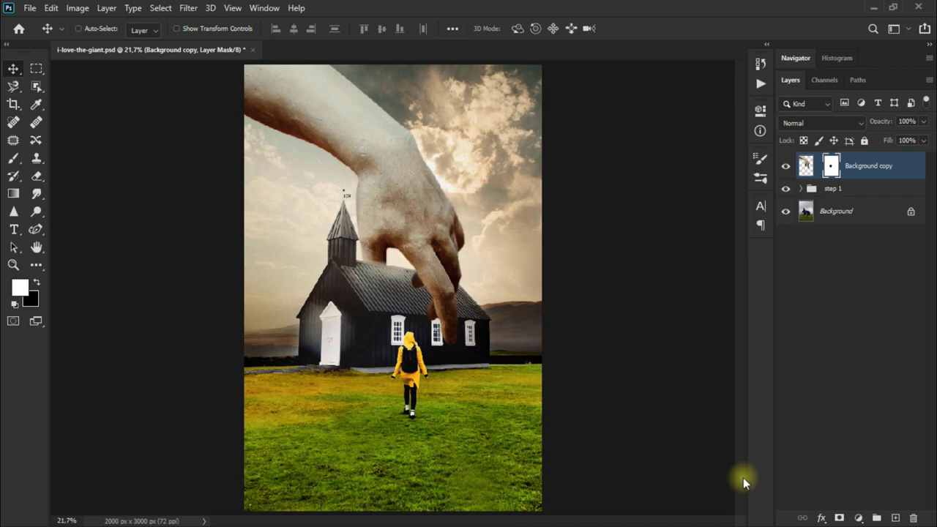
Add a Brightness/Contrast adjustment clipped to the hand, Brightness 32 and Contrast -12
{"action": "left_click", "coordinate": [858, 517]}
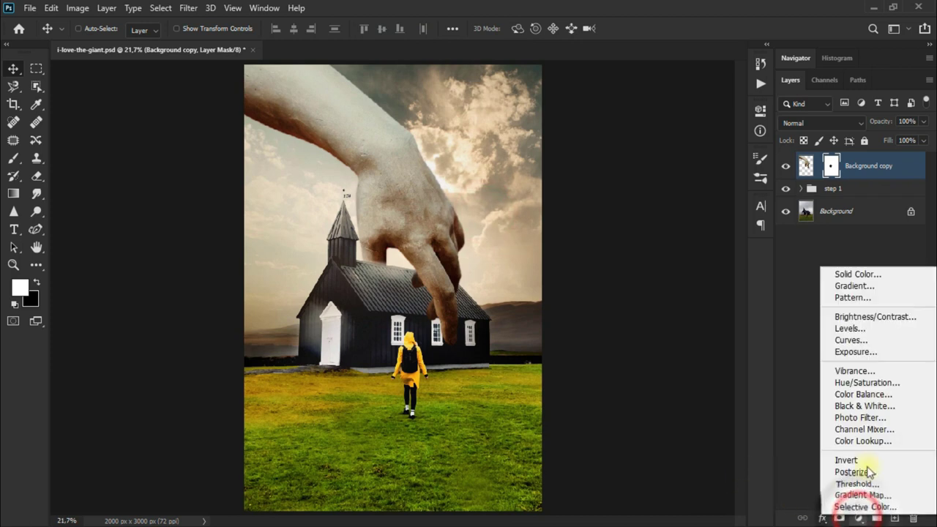
{"action": "left_click", "coordinate": [895, 315]}
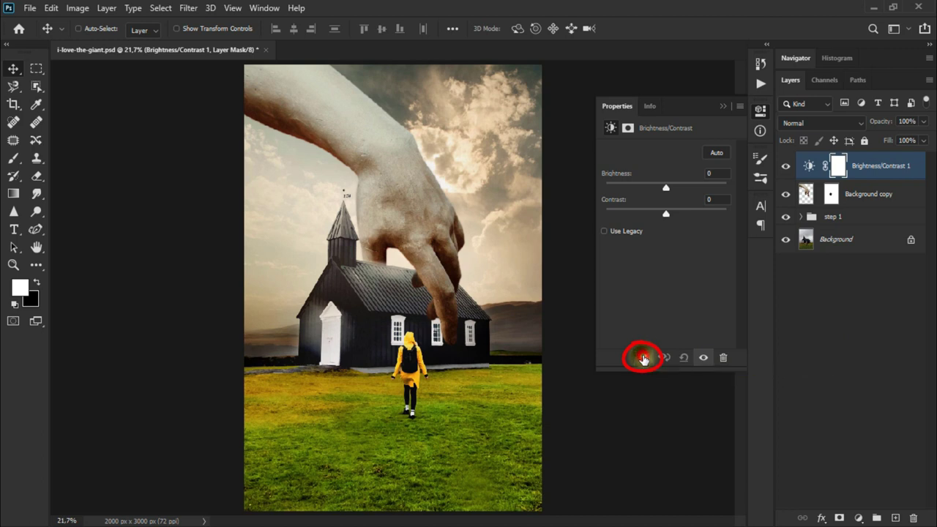
{"action": "left_click", "coordinate": [644, 358]}
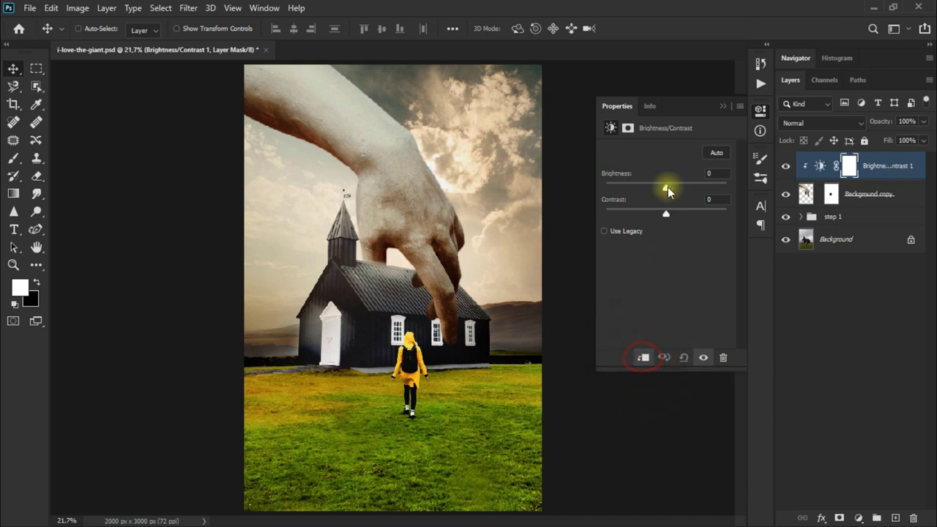
{"action": "left_click_drag", "start_coordinate": [668, 189], "coordinate": [674, 186]}
{"action": "left_click", "coordinate": [704, 174]}
{"action": "type", "text": "3"}
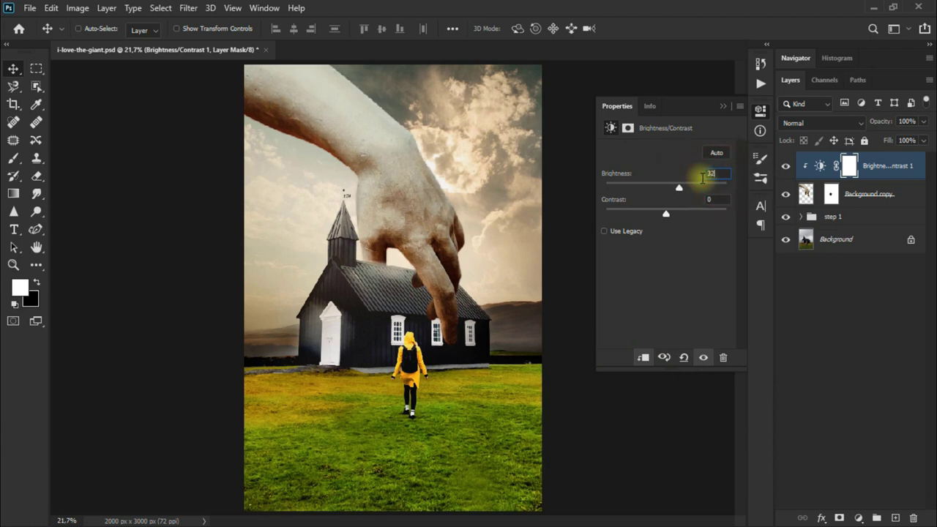
{"action": "type", "text": "2"}
{"action": "left_click_drag", "start_coordinate": [668, 215], "coordinate": [649, 213]}
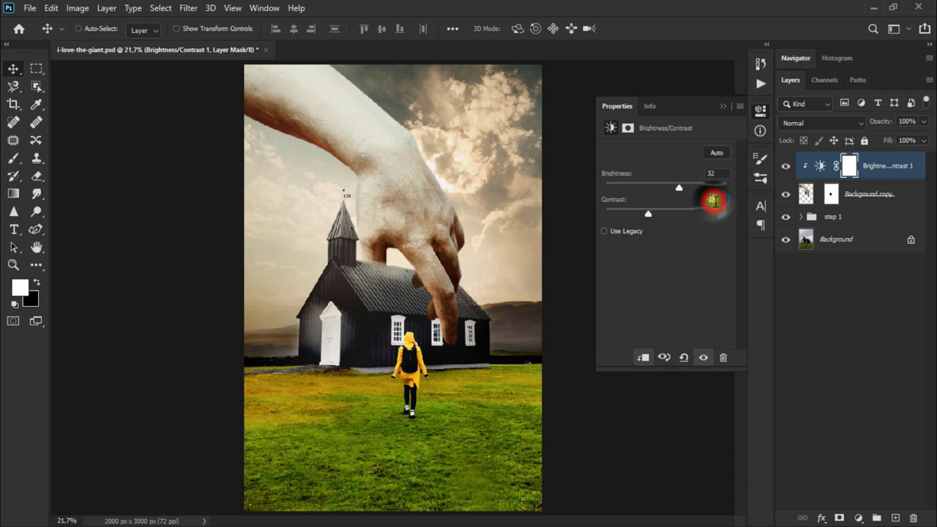
{"action": "left_click_drag", "start_coordinate": [712, 200], "coordinate": [722, 200]}
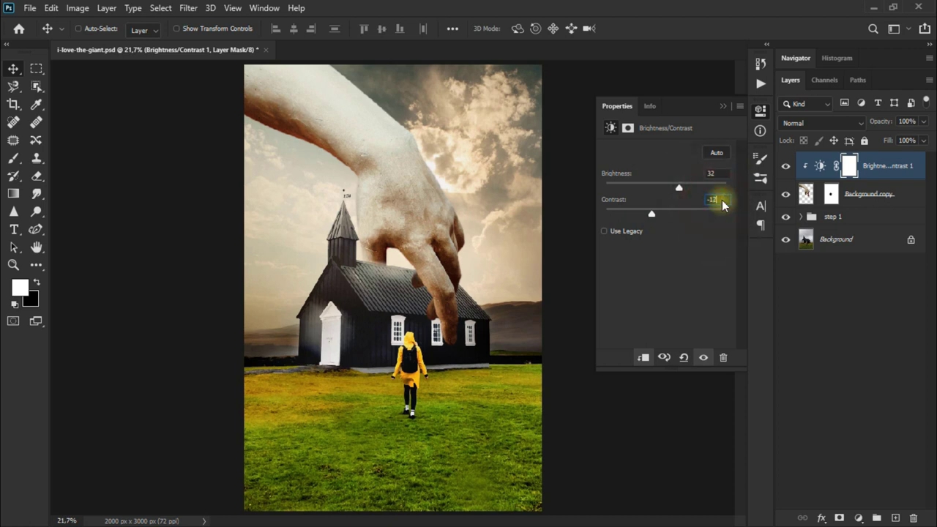
{"action": "key", "text": "Return"}
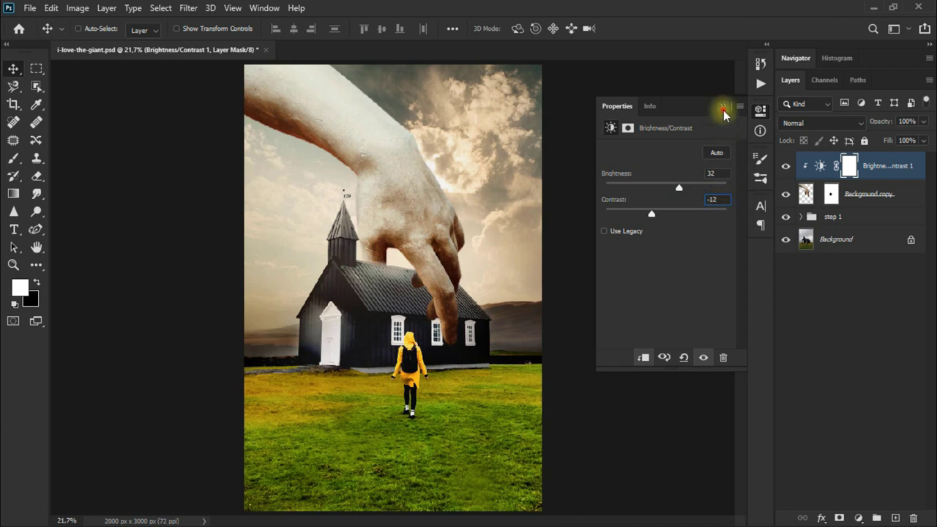
{"action": "left_click", "coordinate": [722, 109]}
{"action": "left_click", "coordinate": [786, 167]}
{"action": "left_click", "coordinate": [786, 166]}
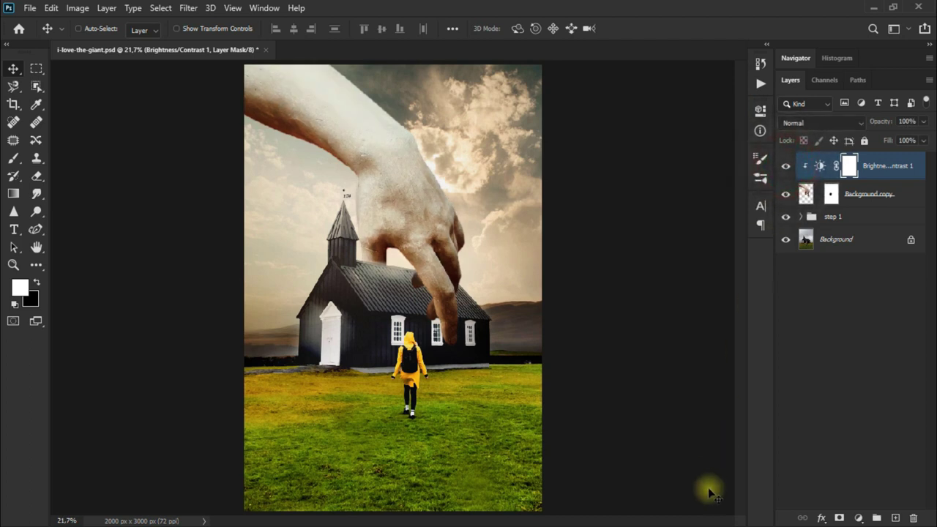
Add empty Layer 3 and set the foreground colour to near-black #101010
{"action": "left_click", "coordinate": [891, 518]}
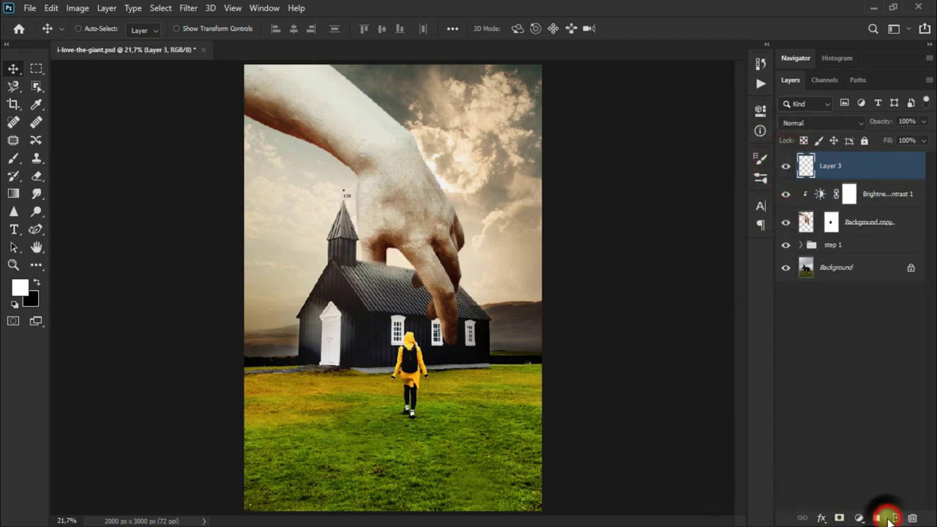
{"action": "left_click", "coordinate": [22, 286]}
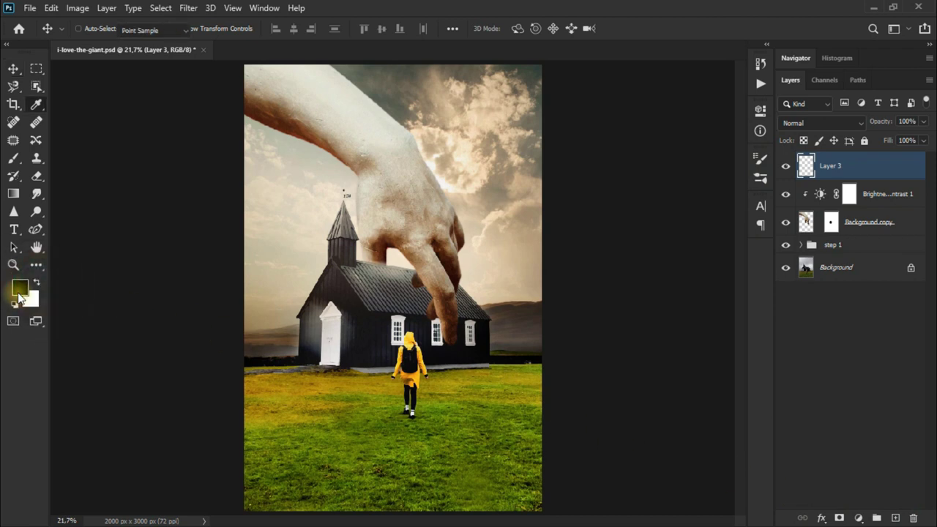
{"action": "left_click", "coordinate": [564, 323]}
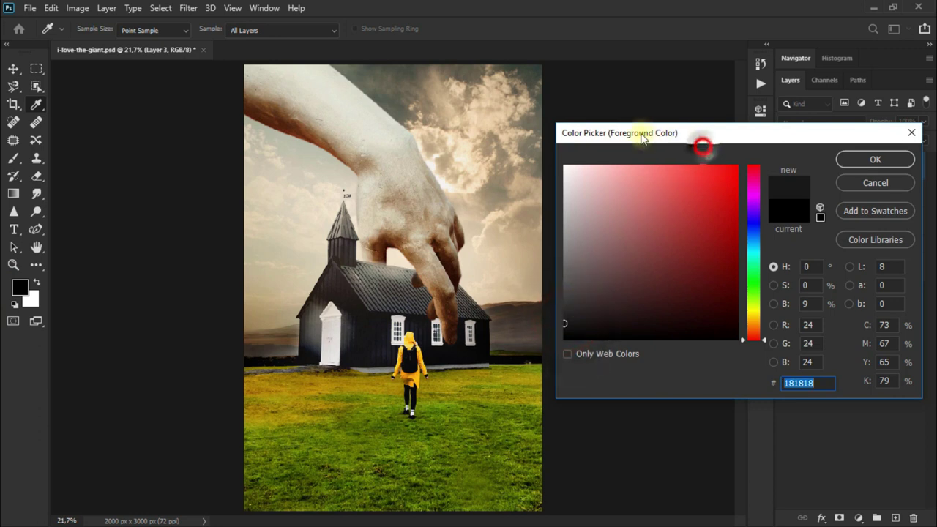
{"action": "left_click_drag", "start_coordinate": [691, 134], "coordinate": [546, 124]}
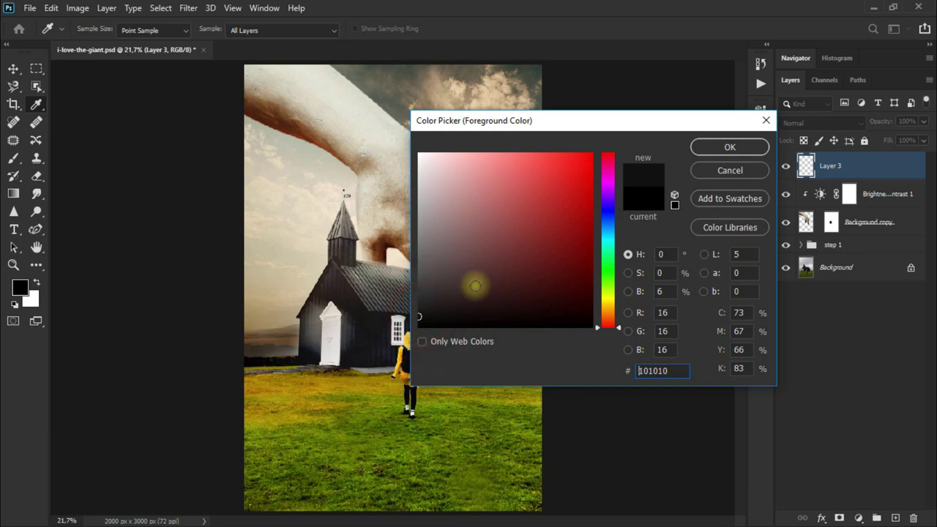
{"action": "left_click", "coordinate": [742, 147]}
{"action": "key", "text": "v"}
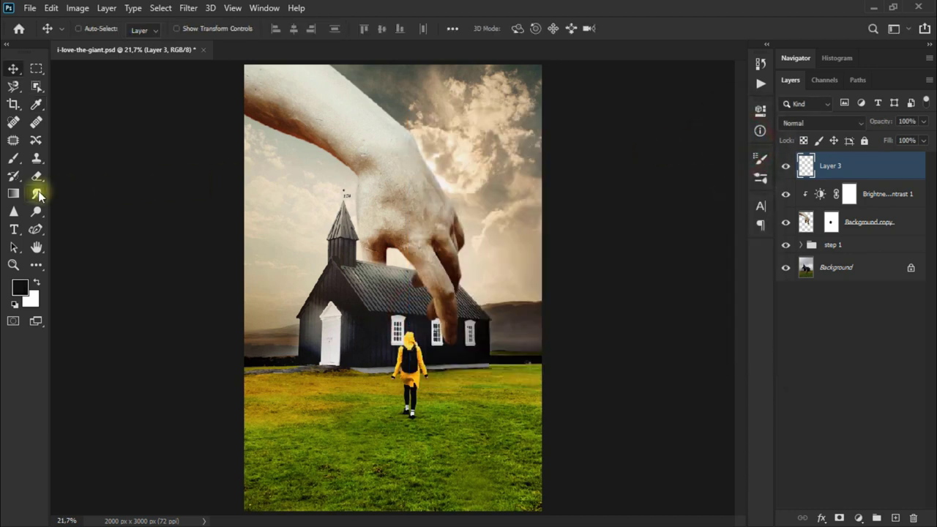
Paint a dark soft-brush shadow on the roof under the fingertips on Layer 3
{"action": "left_click", "coordinate": [38, 194]}
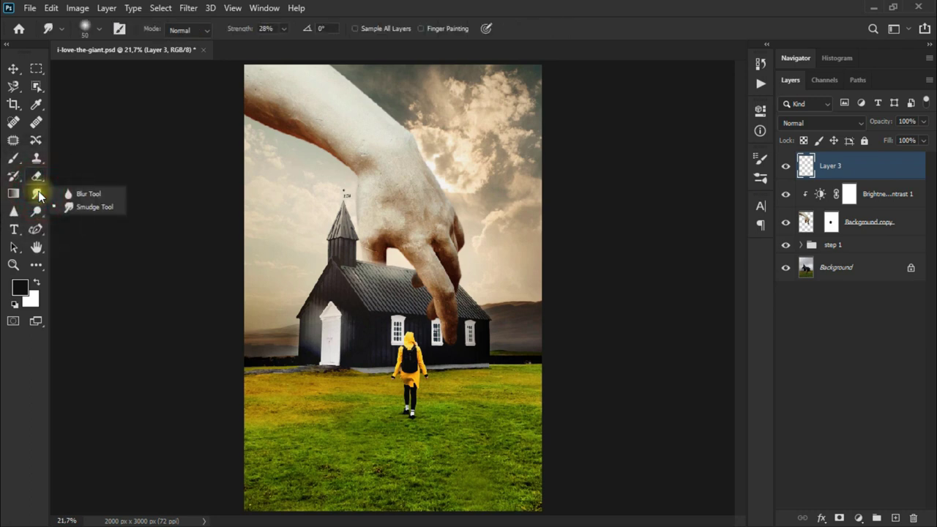
{"action": "left_click", "coordinate": [15, 158]}
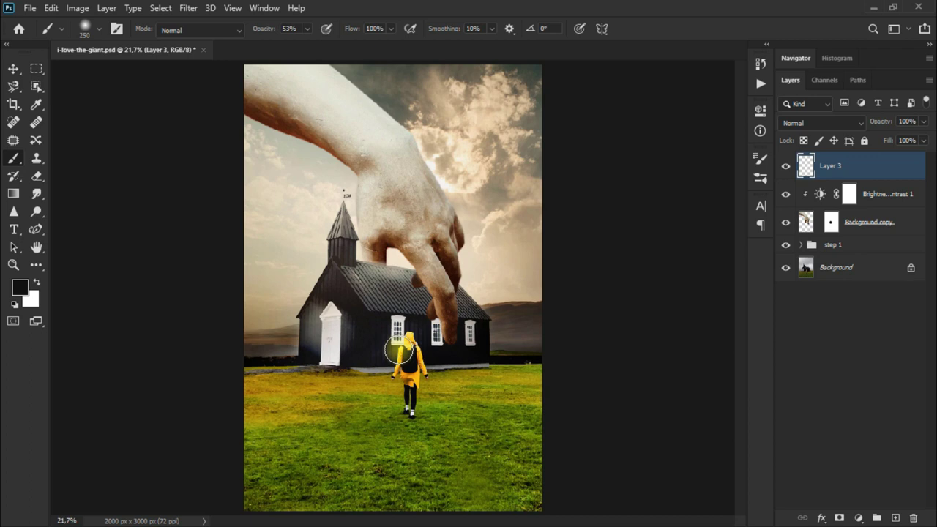
{"action": "mouse_move", "coordinate": [415, 297]}
{"action": "left_mouse_down"}
{"action": "mouse_move", "coordinate": [386, 272]}
{"action": "mouse_move", "coordinate": [417, 297]}
{"action": "left_mouse_up"}
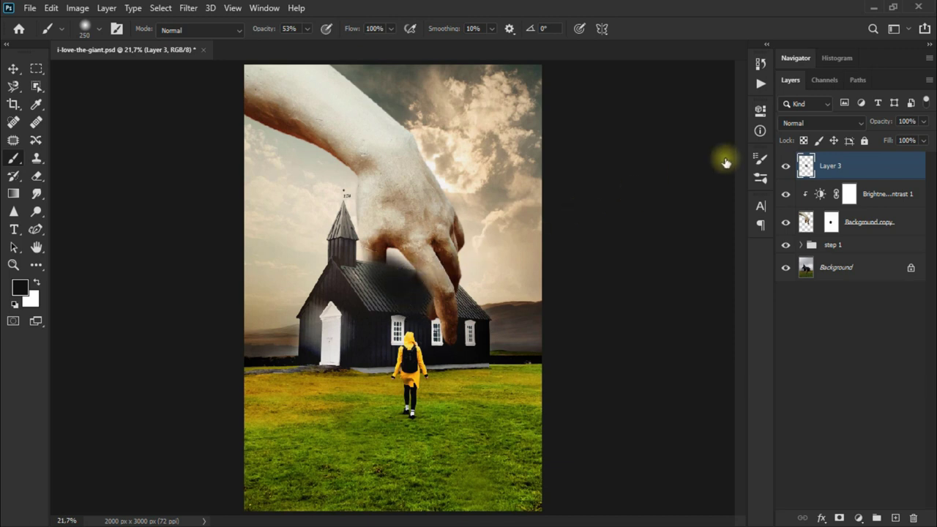
Blend the shadow layer in Soft Light and add empty Layer 4 above it
{"action": "left_click", "coordinate": [819, 123]}
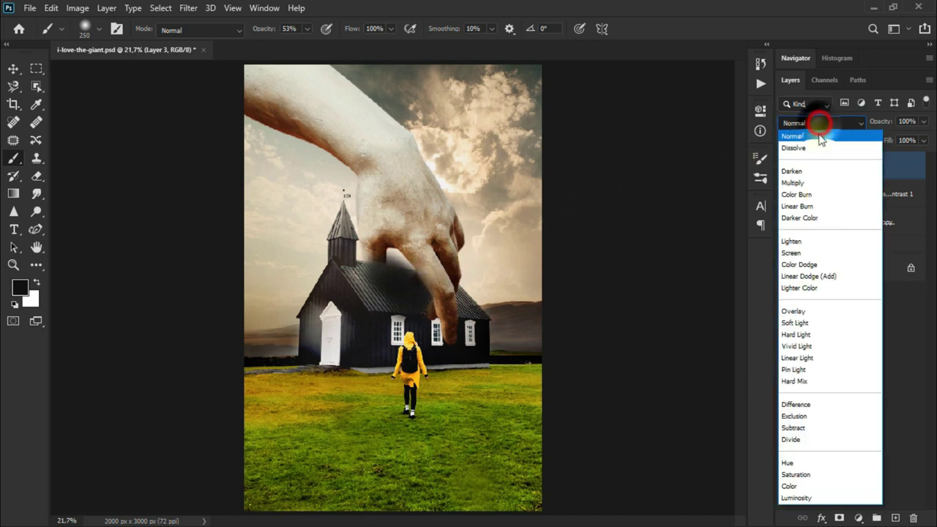
{"action": "left_click", "coordinate": [808, 322]}
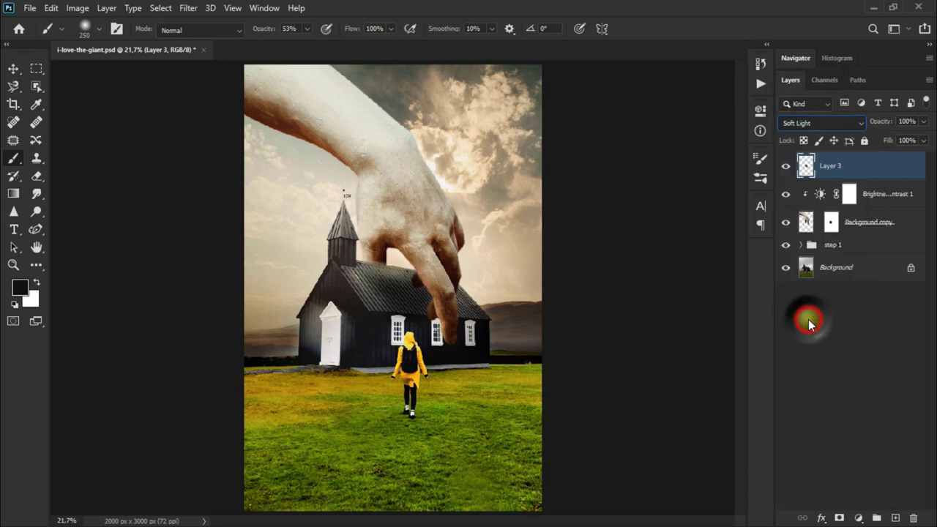
{"action": "left_click", "coordinate": [785, 166]}
{"action": "left_click", "coordinate": [785, 166]}
{"action": "left_click", "coordinate": [898, 516]}
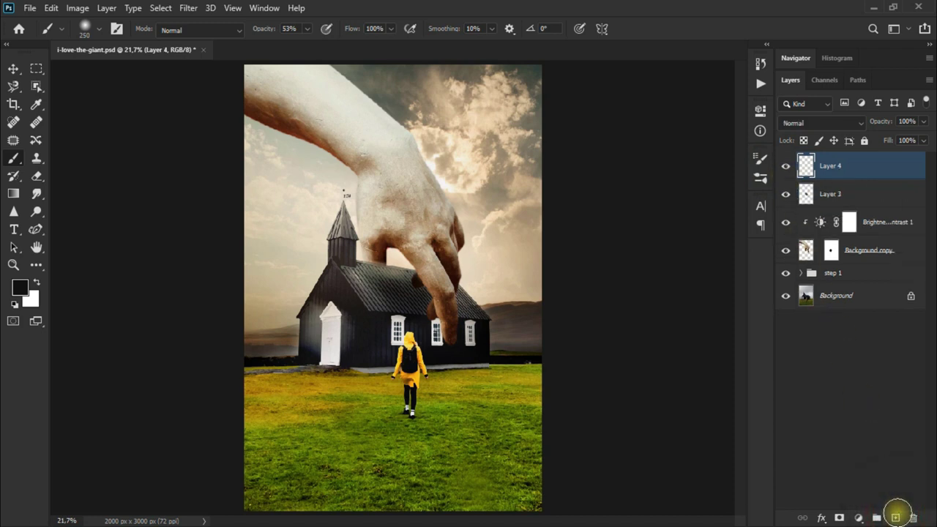
Paint a soft shadow beside the hiker, lower Layer 4's opacity, and shade grass on new Layer 5
{"action": "left_click_drag", "start_coordinate": [453, 374], "coordinate": [450, 377]}
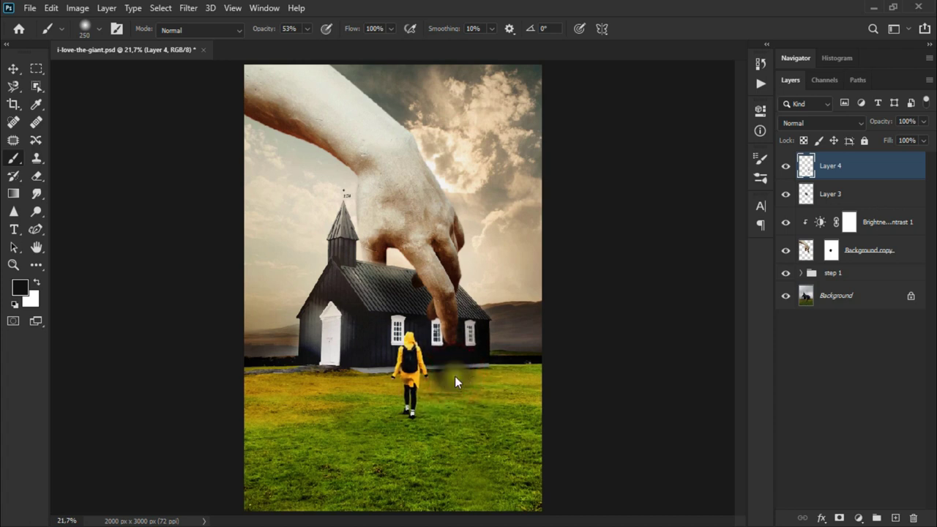
{"action": "mouse_move", "coordinate": [924, 121]}
{"action": "left_mouse_down"}
{"action": "mouse_move", "coordinate": [914, 139]}
{"action": "mouse_move", "coordinate": [882, 143]}
{"action": "left_mouse_up"}
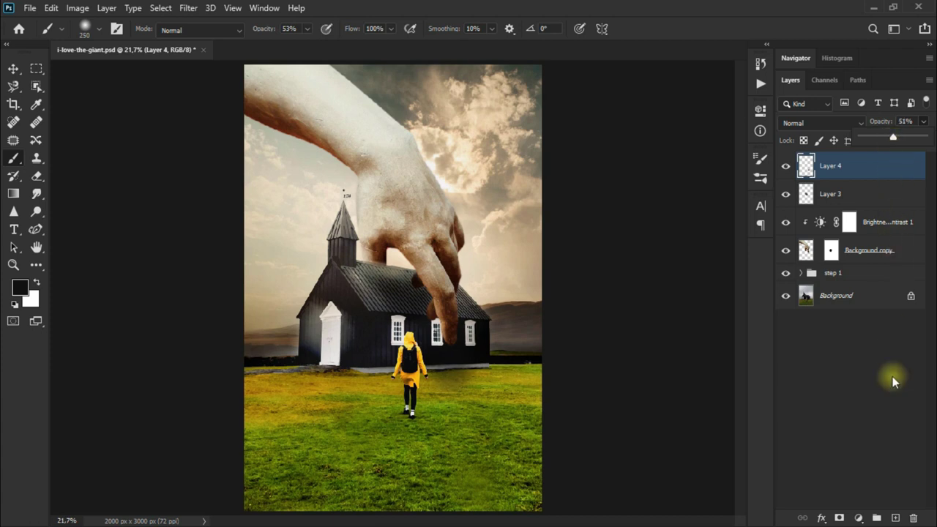
{"action": "left_click", "coordinate": [892, 518]}
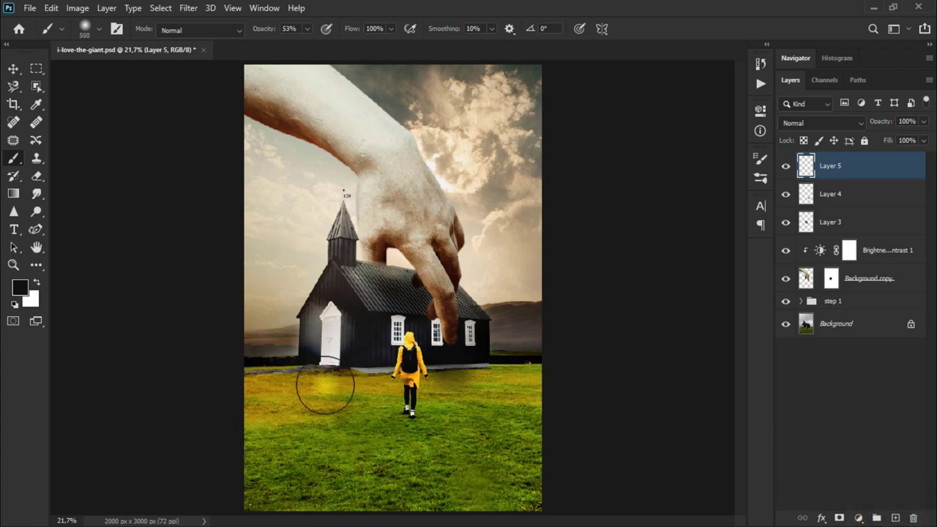
{"action": "left_click_drag", "start_coordinate": [325, 386], "coordinate": [261, 387]}
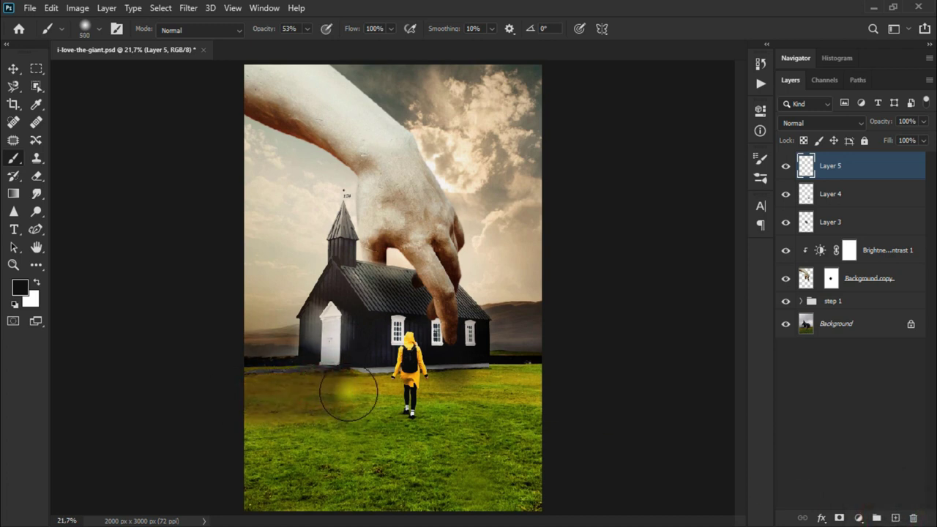
{"action": "left_click_drag", "start_coordinate": [324, 390], "coordinate": [283, 404]}
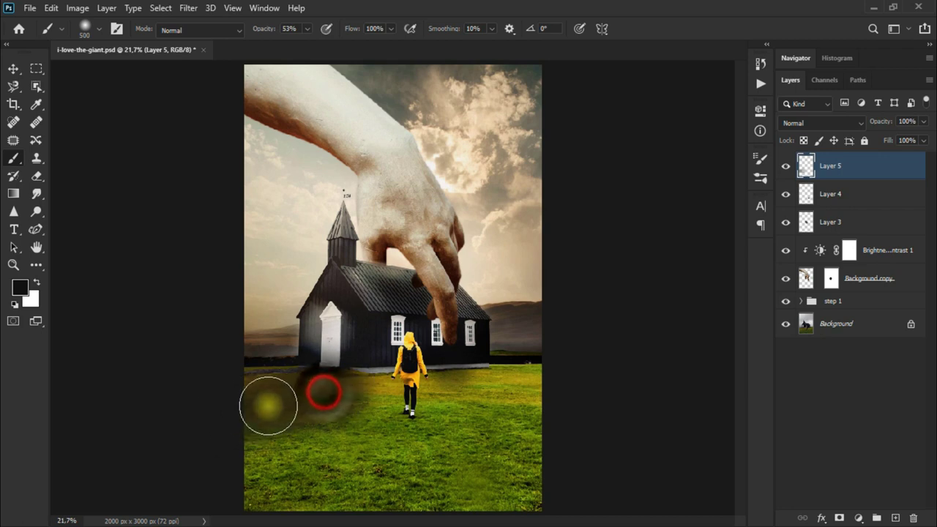
{"action": "mouse_move", "coordinate": [308, 391]}
{"action": "left_mouse_down"}
{"action": "mouse_move", "coordinate": [244, 391]}
{"action": "mouse_move", "coordinate": [238, 402]}
{"action": "left_mouse_up"}
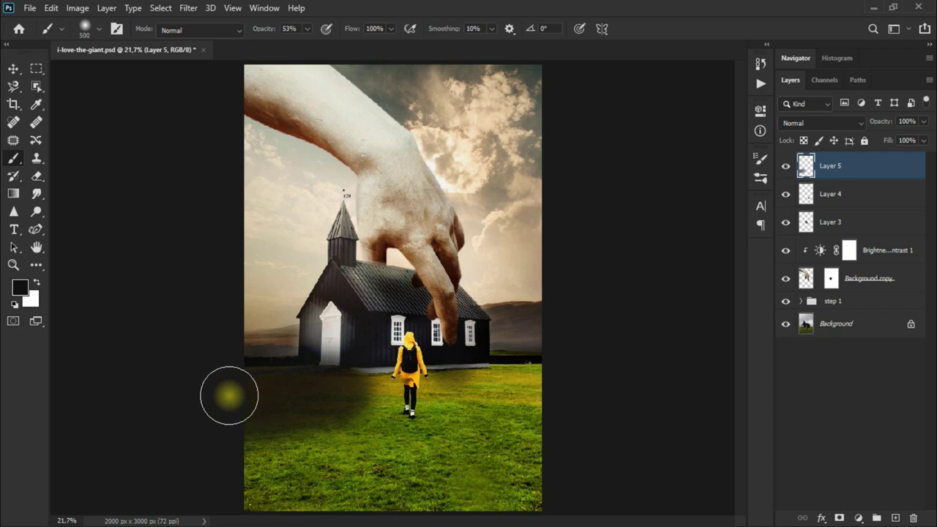
Set Layer 5 grass shading to 53% opacity and toggle it to compare
{"action": "left_click", "coordinate": [923, 121]}
{"action": "mouse_move", "coordinate": [921, 137]}
{"action": "left_mouse_down"}
{"action": "mouse_move", "coordinate": [881, 139]}
{"action": "mouse_move", "coordinate": [899, 138]}
{"action": "left_mouse_up"}
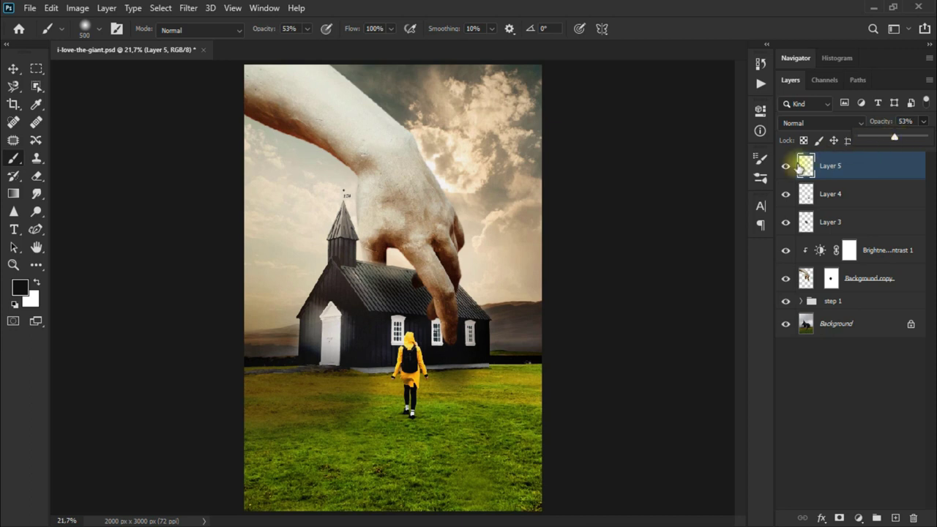
{"action": "left_click", "coordinate": [785, 169]}
{"action": "left_click", "coordinate": [785, 168]}
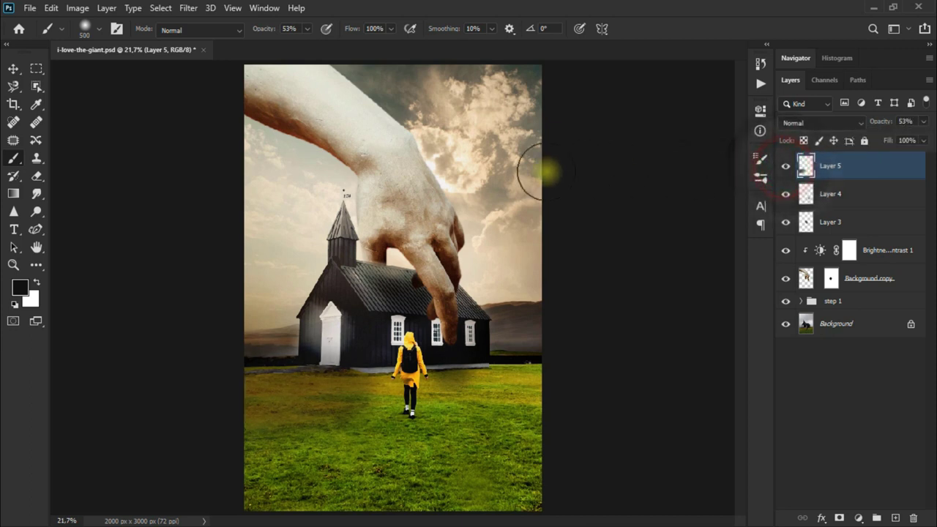
Fade parts of the grass shading in front of the hiker with the Eraser at 26%
{"action": "left_click", "coordinate": [41, 180]}
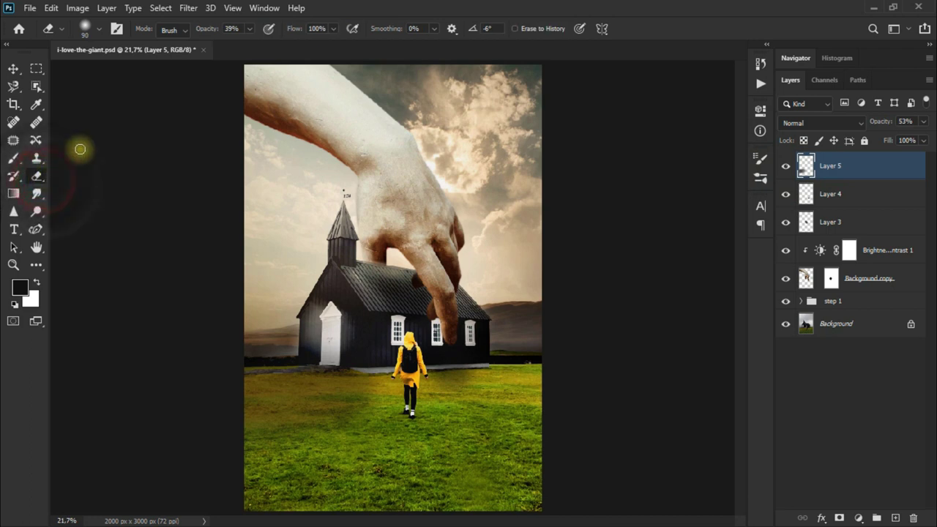
{"action": "left_click_drag", "start_coordinate": [252, 34], "coordinate": [241, 43]}
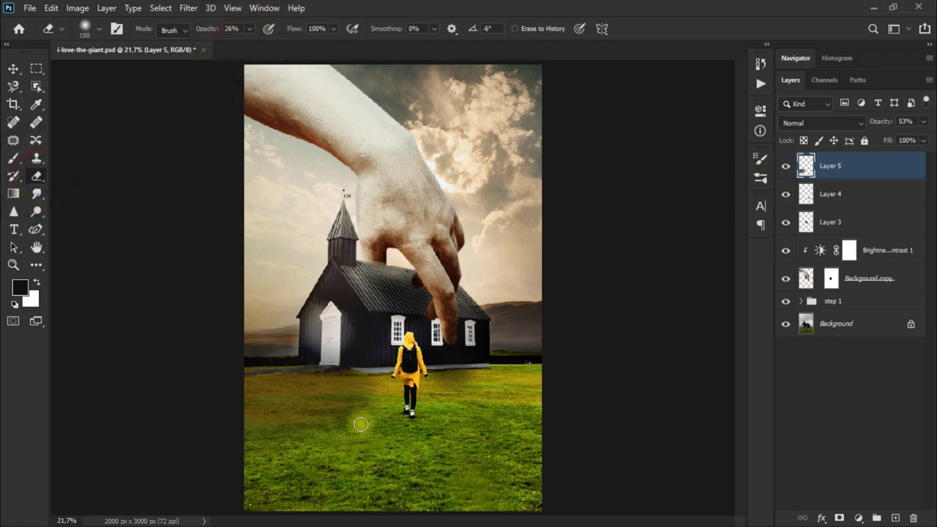
{"action": "left_click_drag", "start_coordinate": [360, 423], "coordinate": [281, 427]}
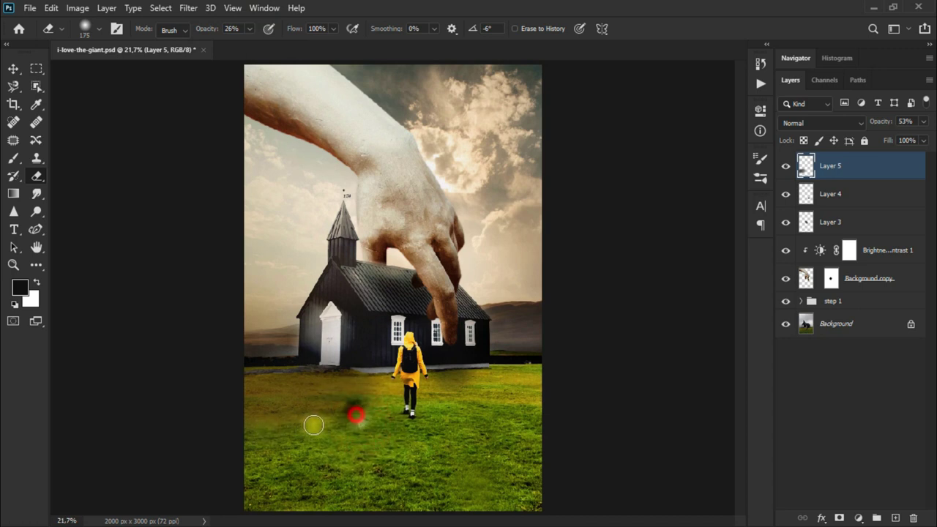
{"action": "left_click_drag", "start_coordinate": [342, 401], "coordinate": [263, 420]}
{"action": "left_click_drag", "start_coordinate": [341, 418], "coordinate": [301, 425]}
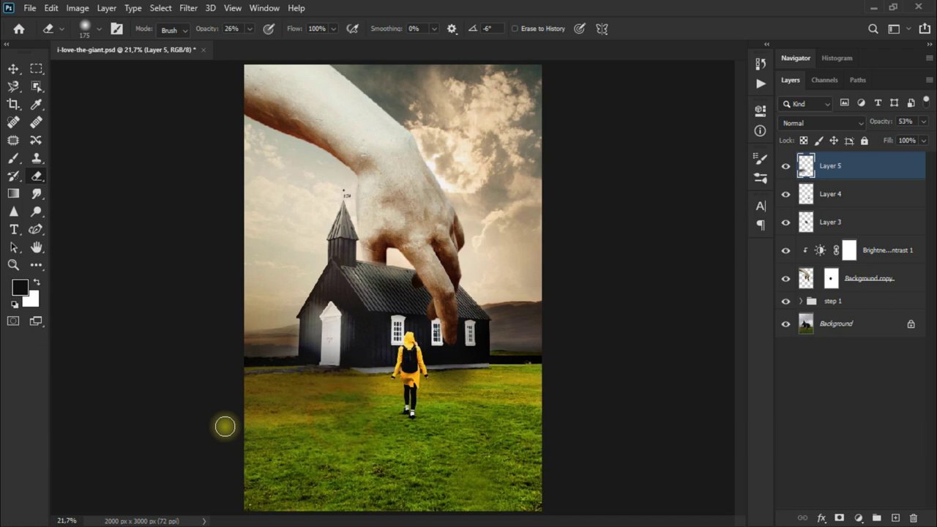
Group the giant hand and shadow layers into a group named step 2, then compare
{"action": "left_click", "coordinate": [14, 68]}
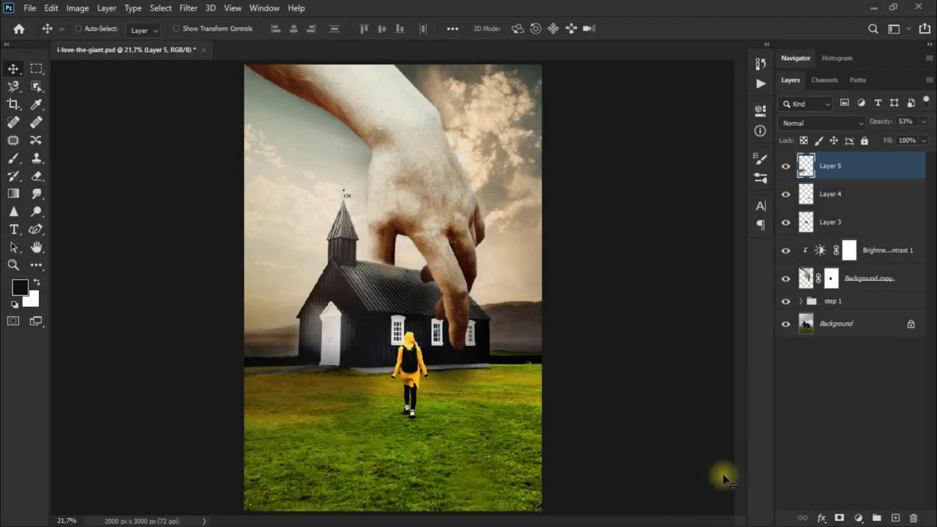
{"action": "left_click", "coordinate": [869, 283], "text": "shift"}
{"action": "key", "text": "ctrl+g"}
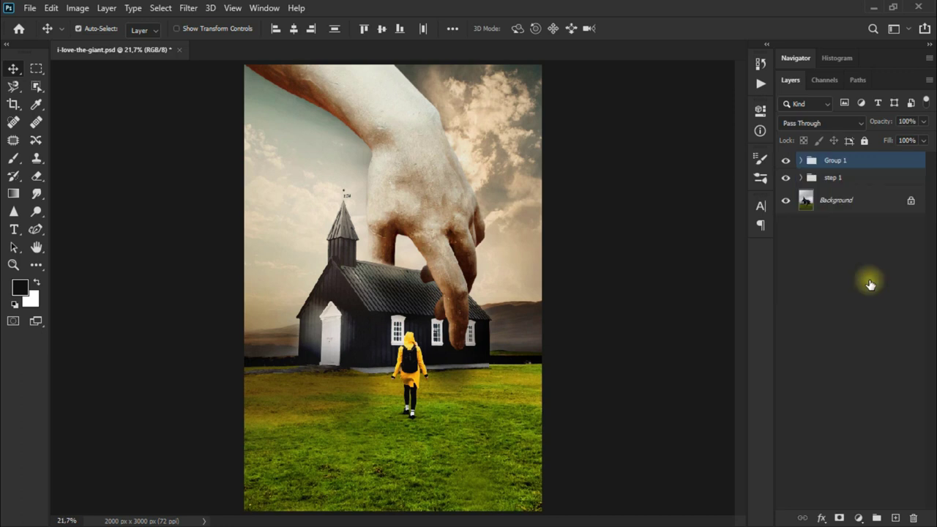
{"action": "double_click", "coordinate": [835, 161]}
{"action": "type", "text": "step 2"}
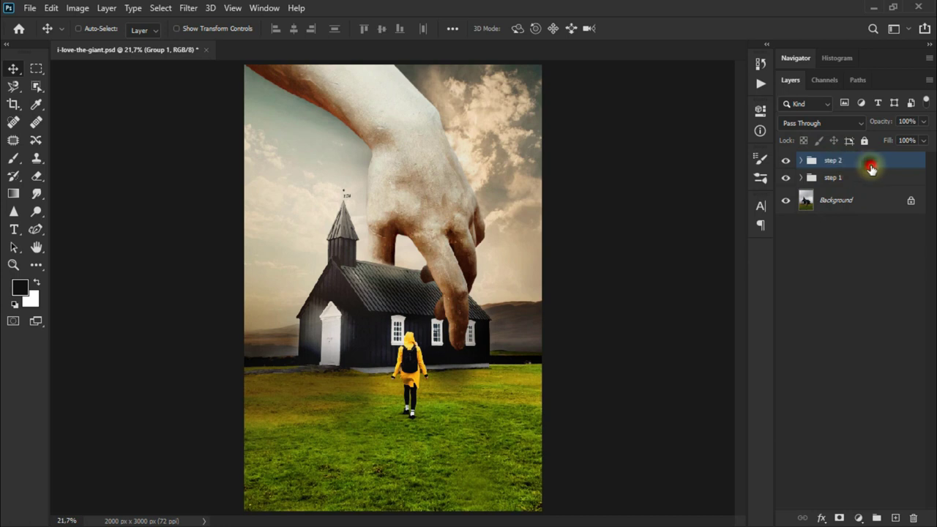
{"action": "left_click", "coordinate": [862, 165]}
{"action": "left_click", "coordinate": [786, 160]}
{"action": "left_click", "coordinate": [785, 160]}
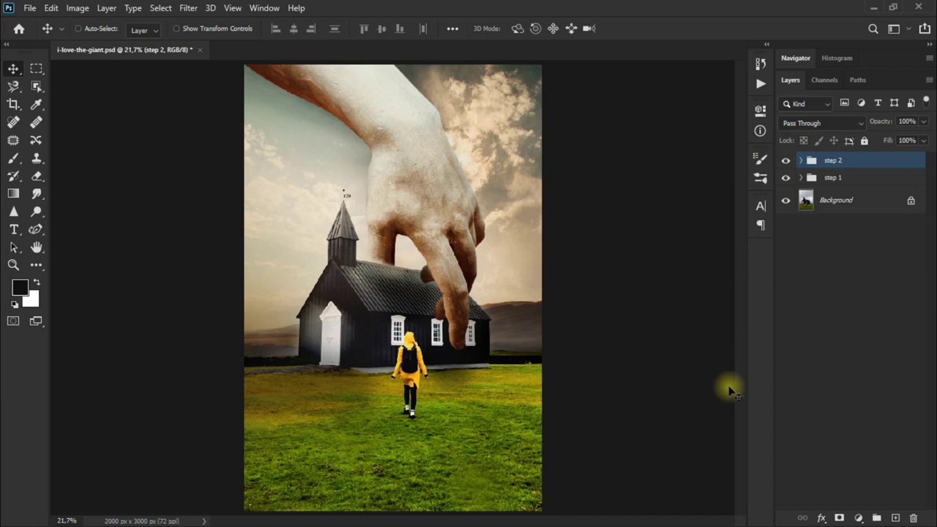
Show the Navigator panel with an enlarged preview thumbnail of the composite
{"action": "left_click", "coordinate": [705, 496]}
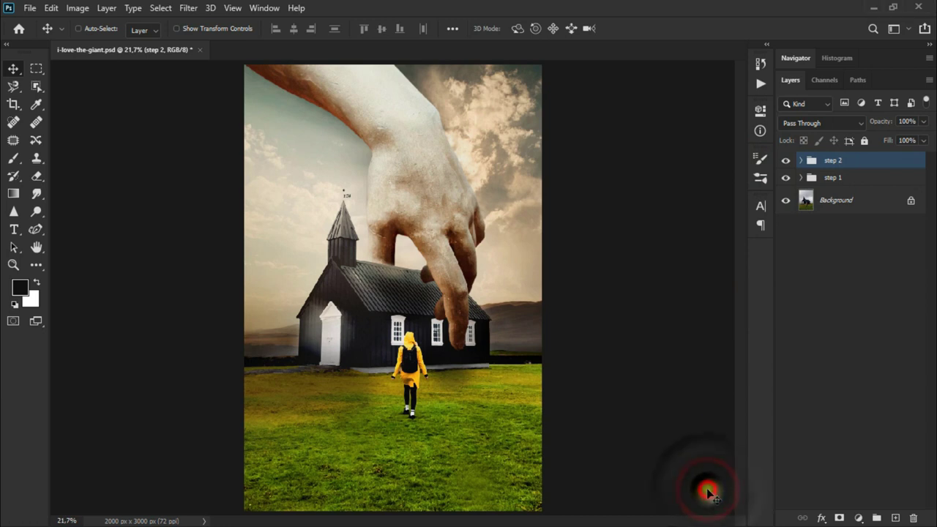
{"action": "left_click", "coordinate": [796, 58]}
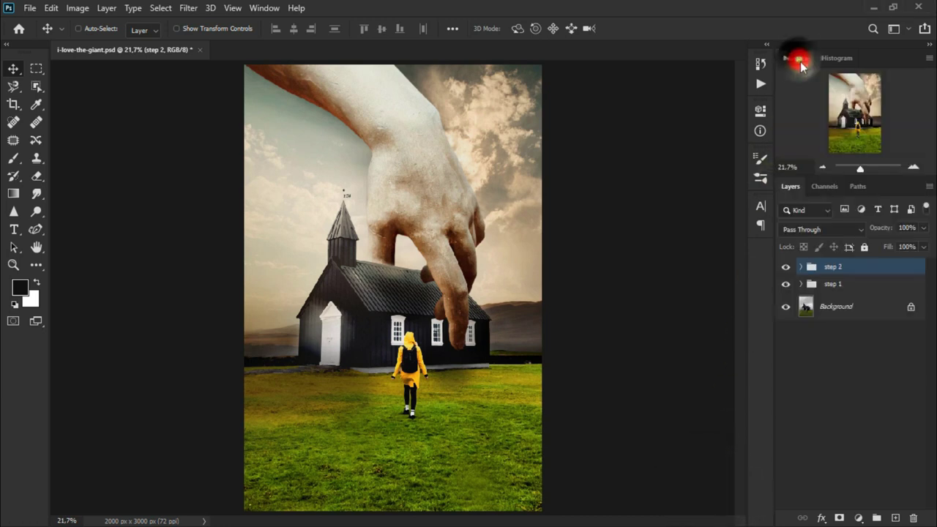
{"action": "left_click_drag", "start_coordinate": [877, 177], "coordinate": [872, 253]}
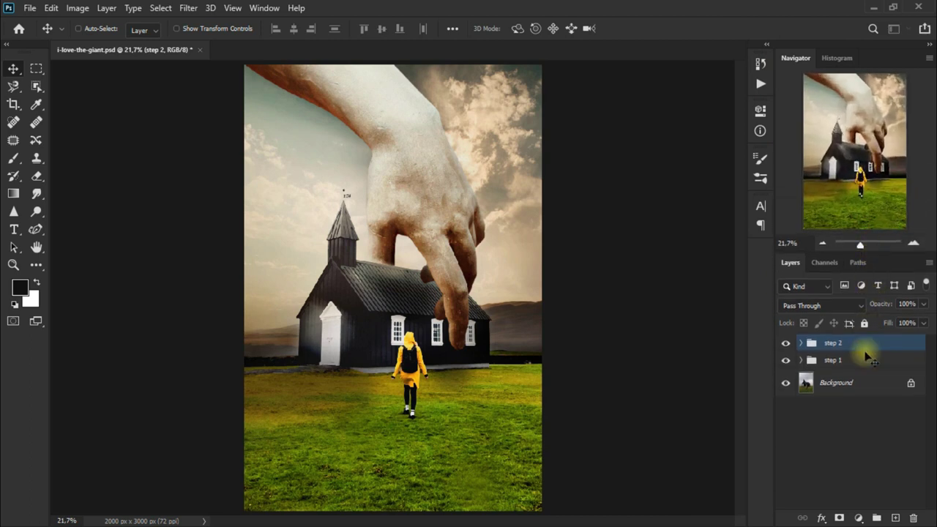
Add a Color Lookup layer using FuturisticBleak.3DL and toggle it to compare the muted grade
{"action": "left_click", "coordinate": [857, 517]}
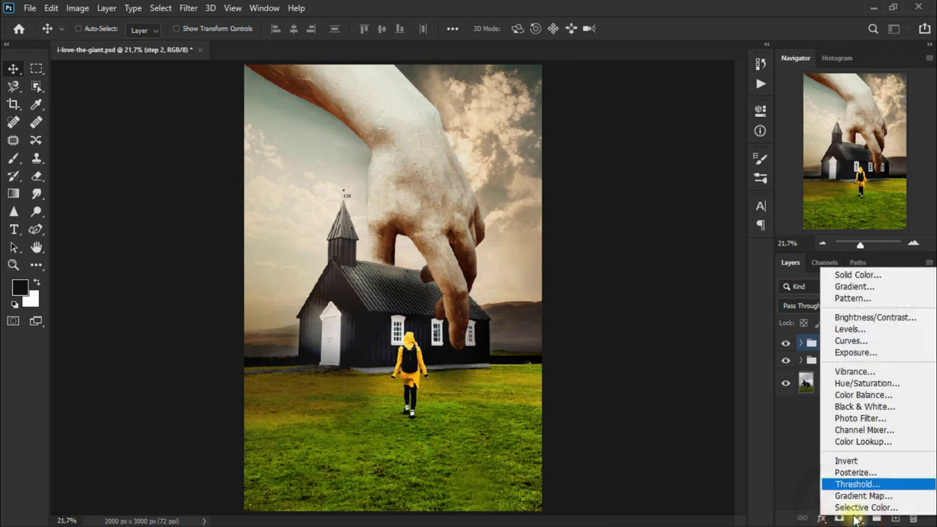
{"action": "left_click", "coordinate": [895, 442]}
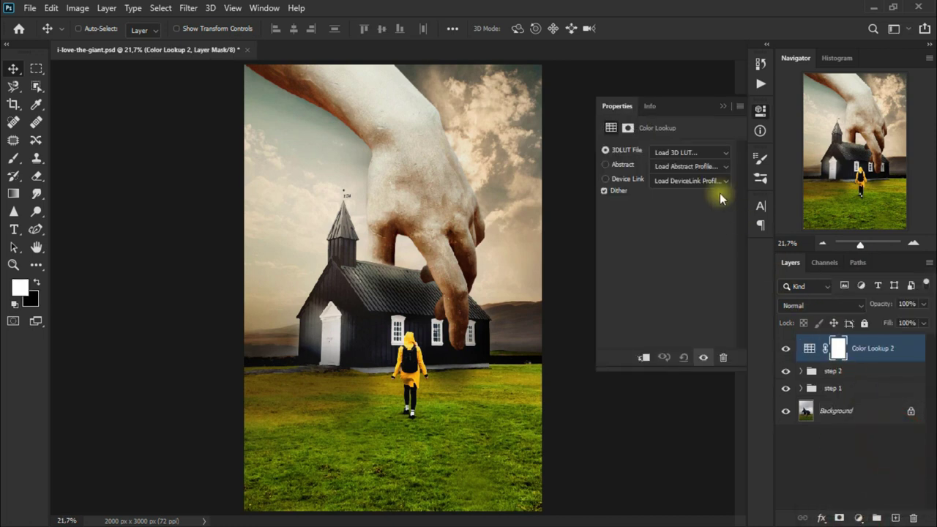
{"action": "left_click", "coordinate": [690, 152]}
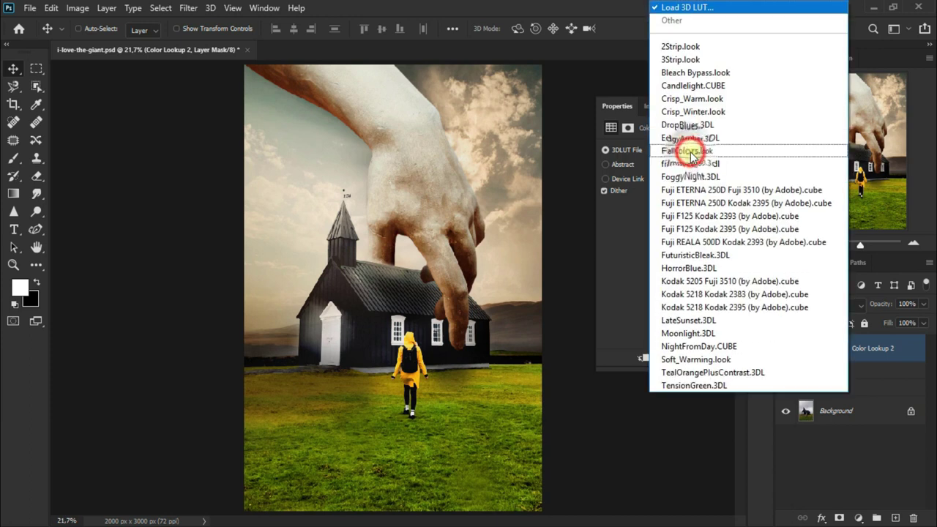
{"action": "left_click", "coordinate": [753, 255]}
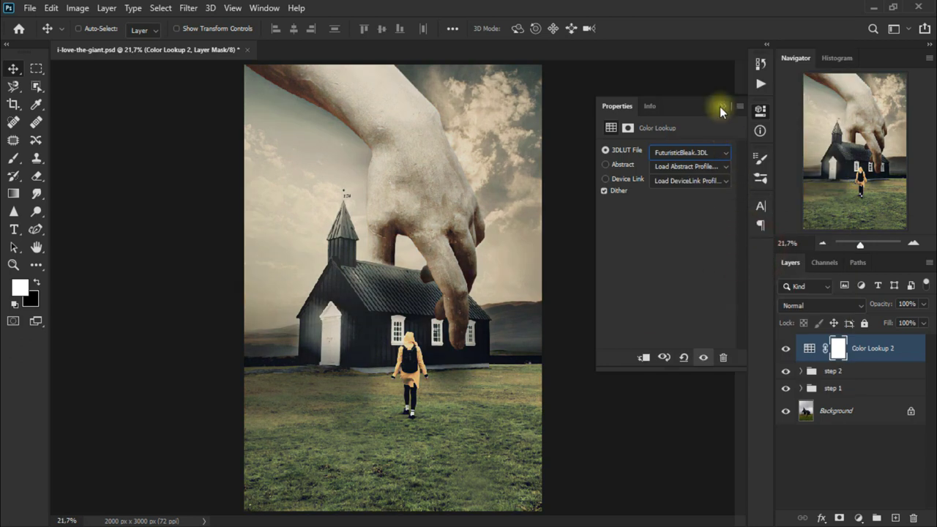
{"action": "left_click", "coordinate": [719, 106]}
{"action": "left_click", "coordinate": [785, 349]}
{"action": "left_click", "coordinate": [785, 348]}
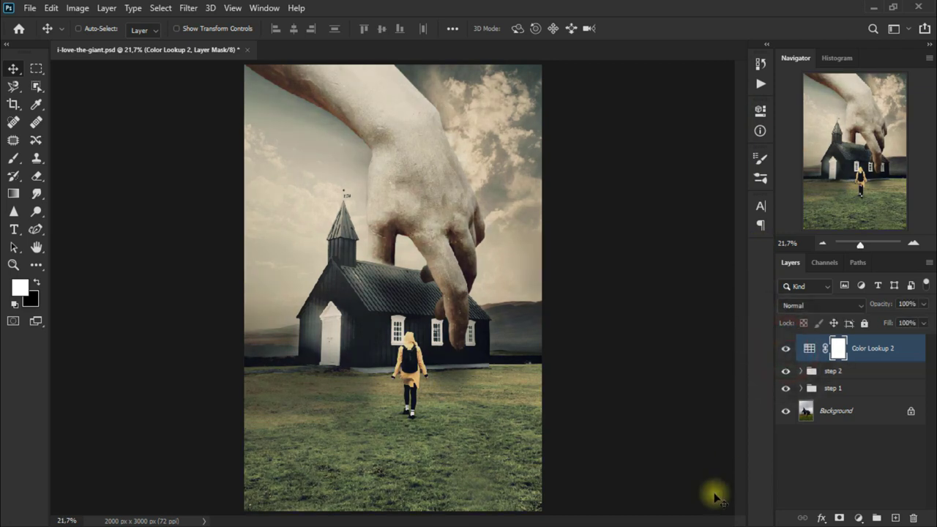
{"action": "left_click", "coordinate": [858, 518]}
Add a Color Lookup 3 layer using the LateSunset.3DL preset
{"action": "left_click", "coordinate": [868, 435]}
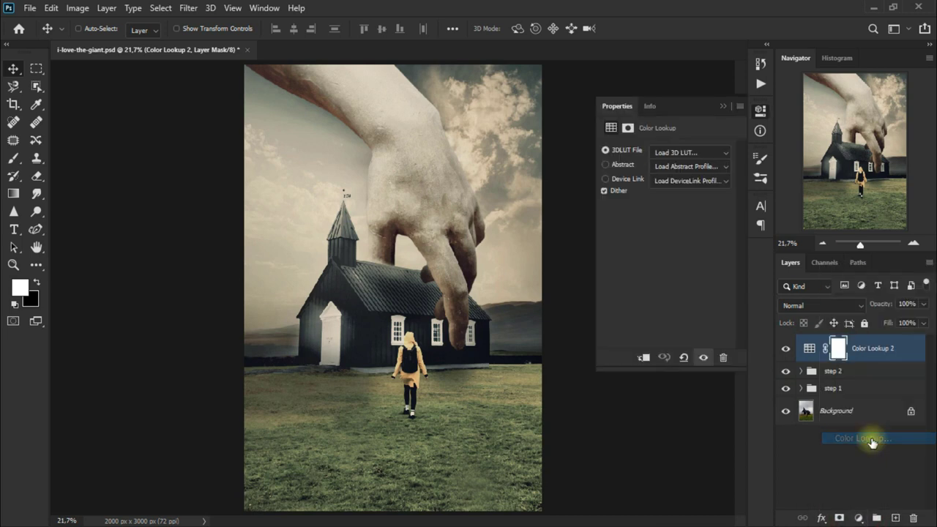
{"action": "left_click", "coordinate": [709, 152]}
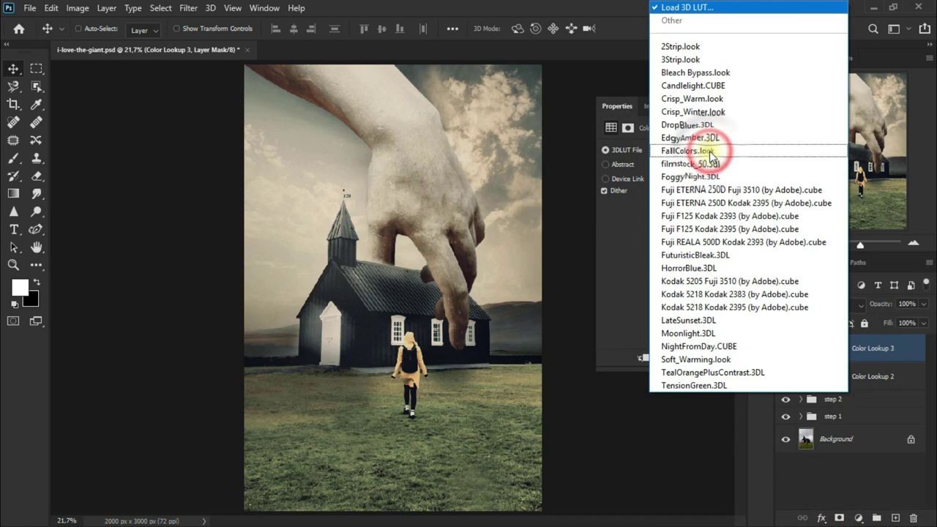
{"action": "left_click", "coordinate": [730, 322]}
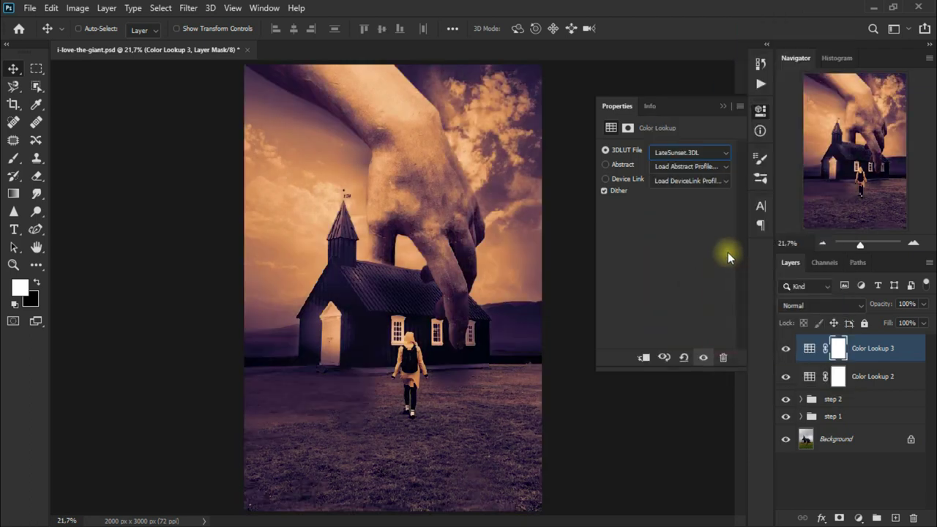
{"action": "left_click", "coordinate": [725, 107]}
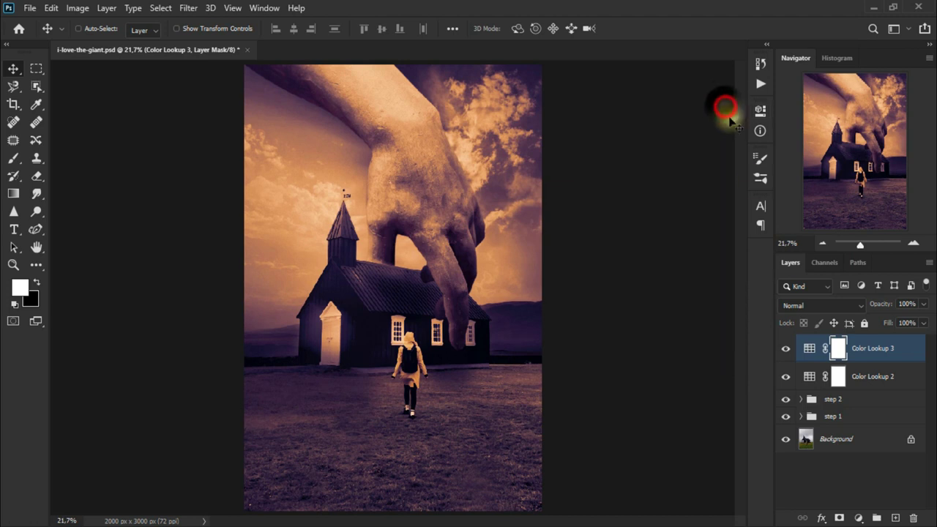
Blend Color Lookup 3 in Luminosity mode at 46% opacity and compare its effect
{"action": "left_click", "coordinate": [801, 309]}
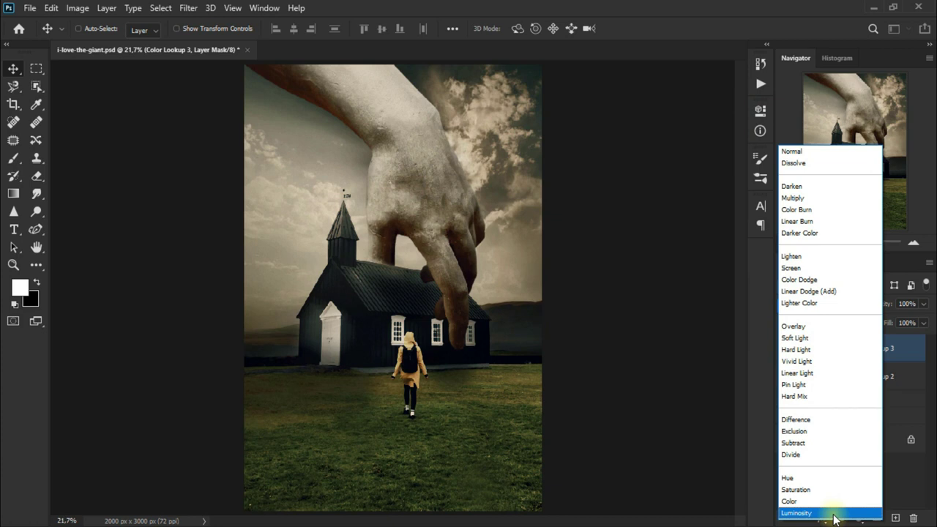
{"action": "left_click", "coordinate": [833, 513]}
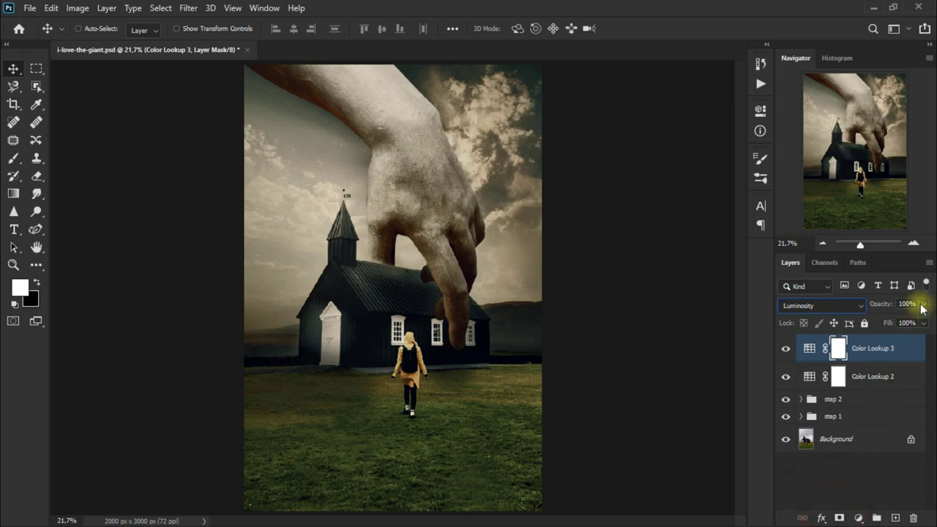
{"action": "left_click_drag", "start_coordinate": [923, 305], "coordinate": [922, 327]}
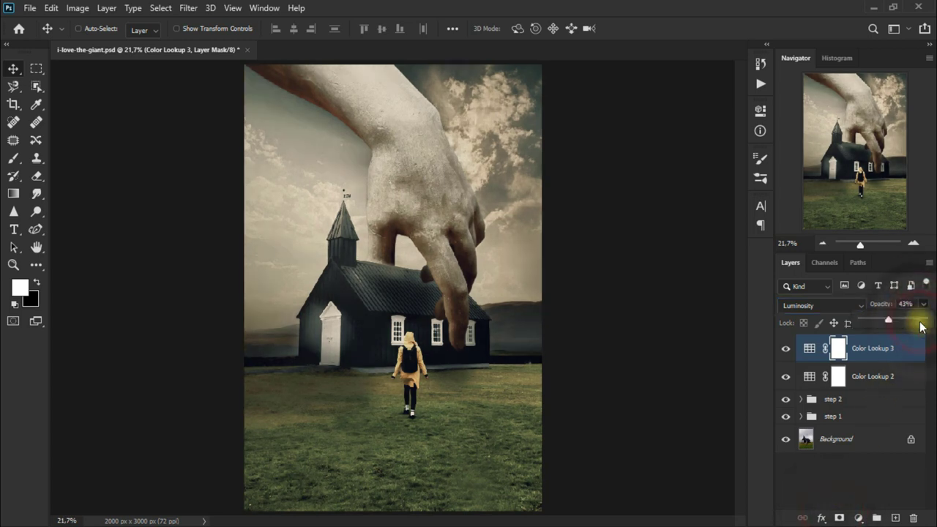
{"action": "left_click", "coordinate": [905, 302]}
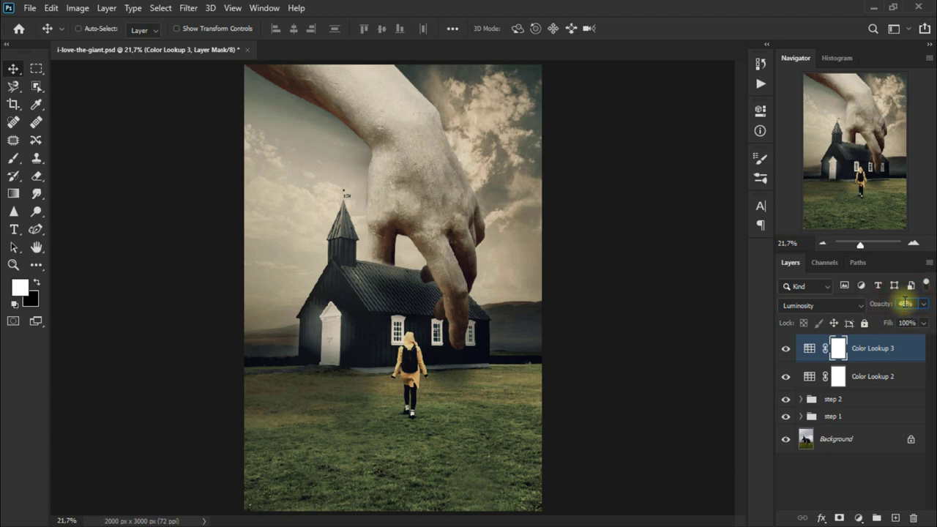
{"action": "type", "text": "46"}
{"action": "left_click", "coordinate": [900, 350]}
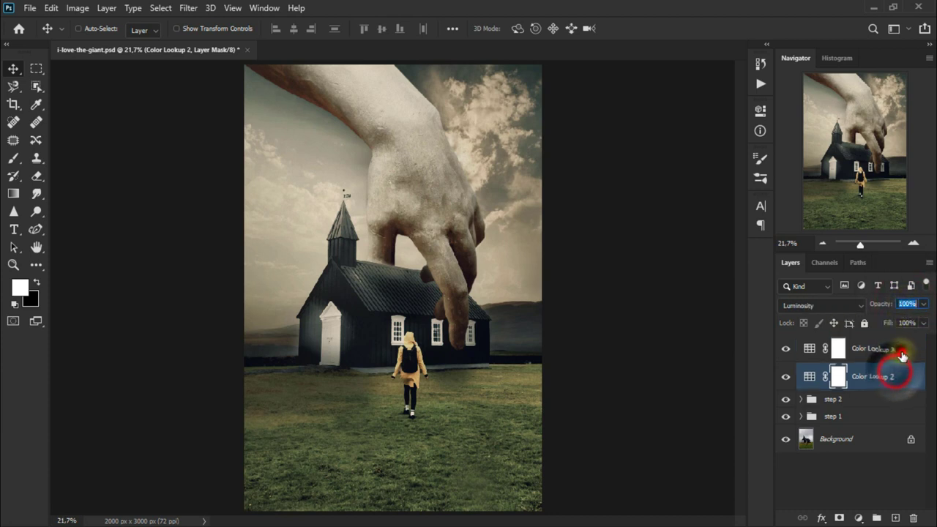
{"action": "left_click", "coordinate": [786, 352]}
{"action": "left_click", "coordinate": [787, 352]}
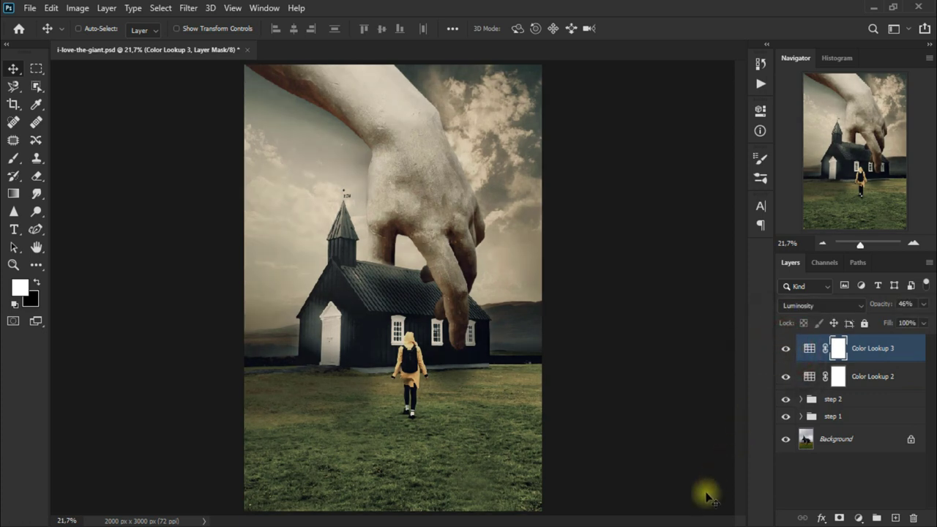
{"action": "left_click", "coordinate": [861, 518]}
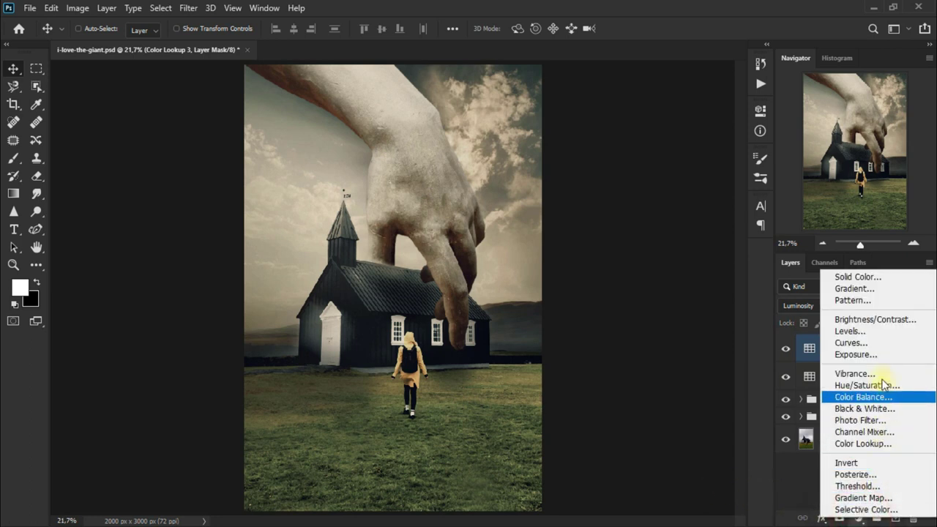
Add Curves 1 with midtone and highlight points lifted (186 to 212), then compare
{"action": "left_click", "coordinate": [852, 342]}
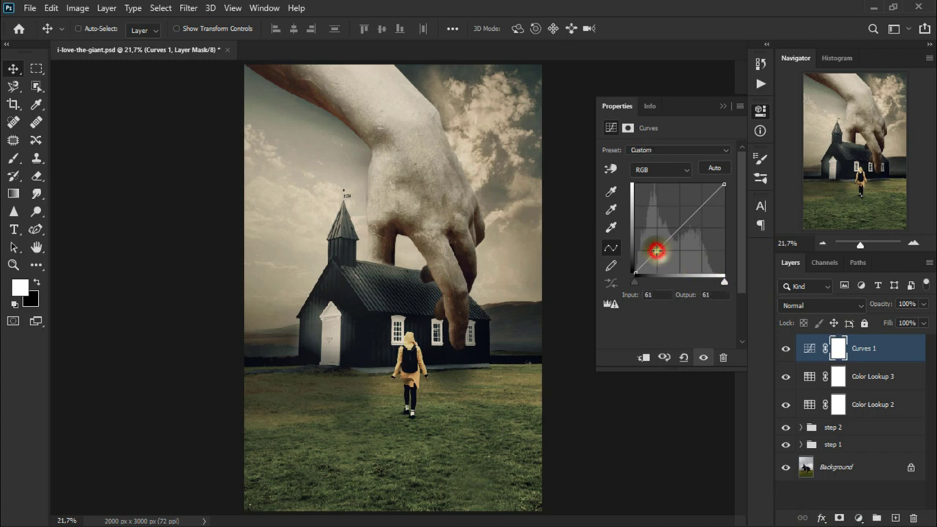
{"action": "left_click", "coordinate": [678, 228]}
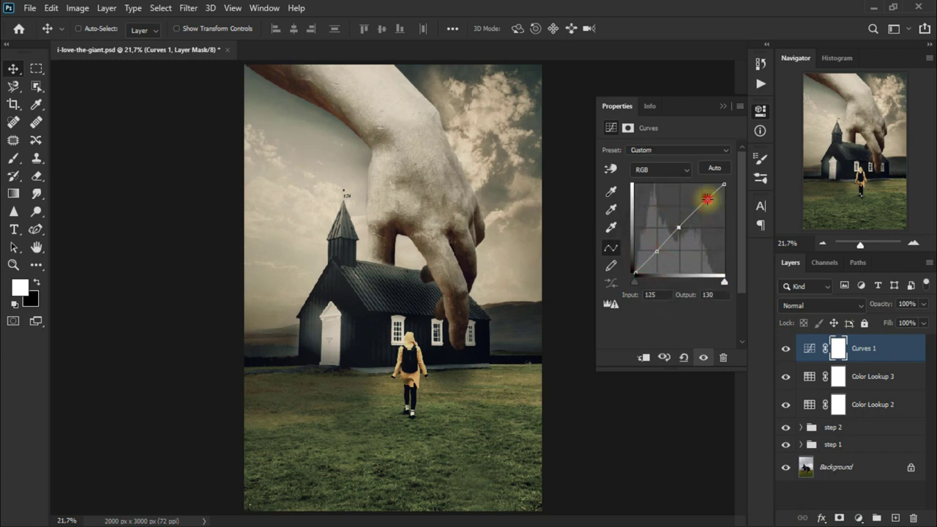
{"action": "left_click", "coordinate": [678, 227]}
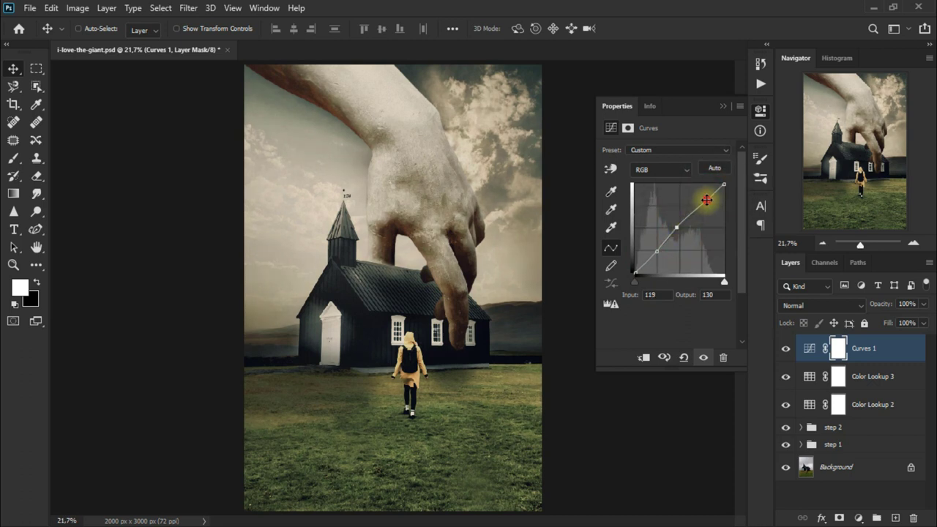
{"action": "left_click_drag", "start_coordinate": [707, 200], "coordinate": [703, 197]}
{"action": "left_click_drag", "start_coordinate": [675, 229], "coordinate": [678, 226]}
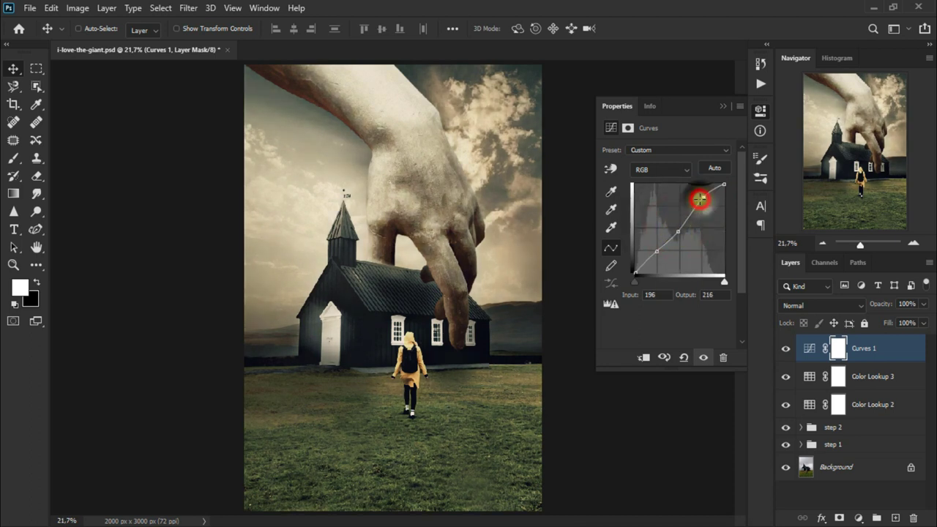
{"action": "left_click_drag", "start_coordinate": [700, 198], "coordinate": [699, 199]}
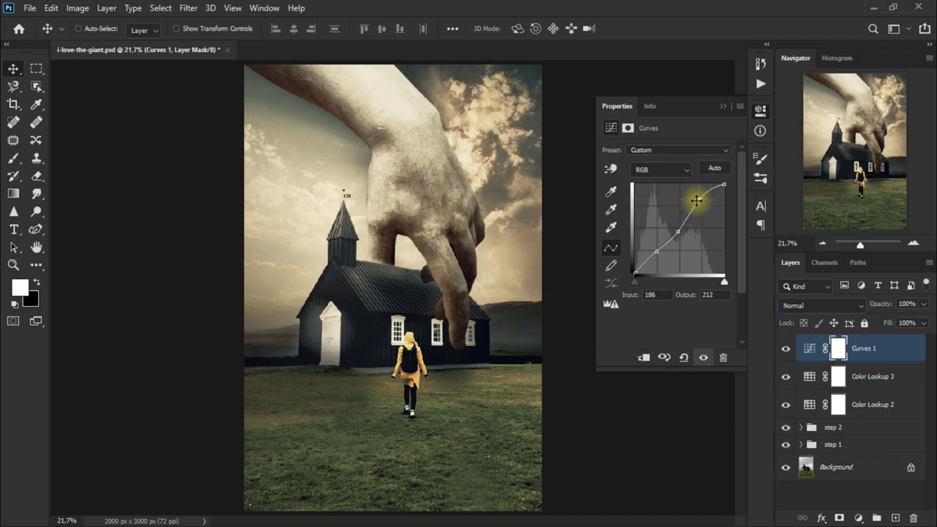
{"action": "left_click", "coordinate": [725, 110]}
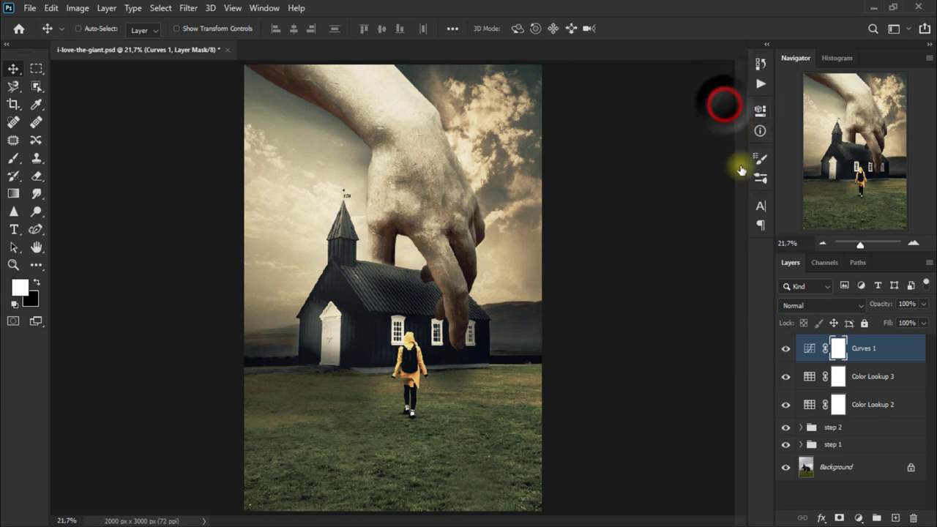
{"action": "left_click", "coordinate": [786, 349]}
{"action": "left_click", "coordinate": [786, 351]}
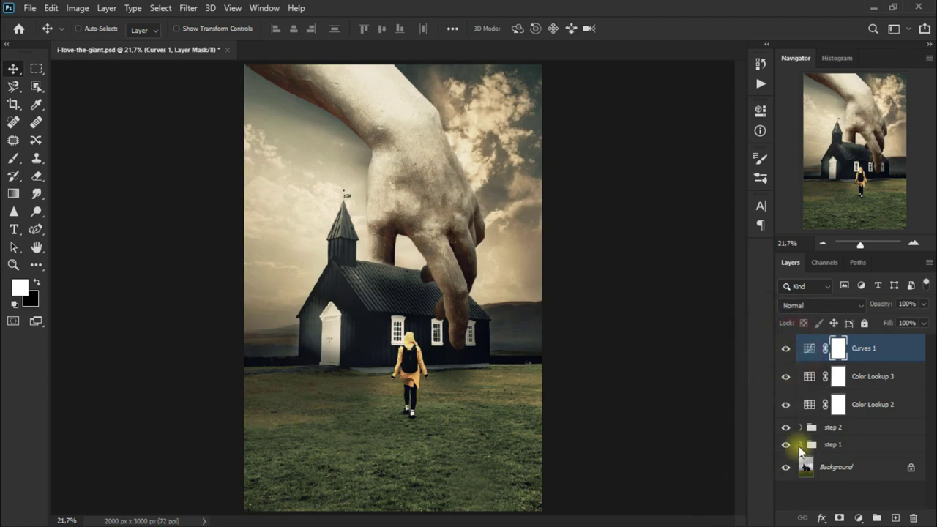
Group Curves 1, Color Lookup 3 and Color Lookup 2 into a group named DONE!
{"action": "left_click", "coordinate": [870, 410], "text": "shift"}
{"action": "key", "text": "ctrl+g"}
{"action": "type", "text": "DONE!"}
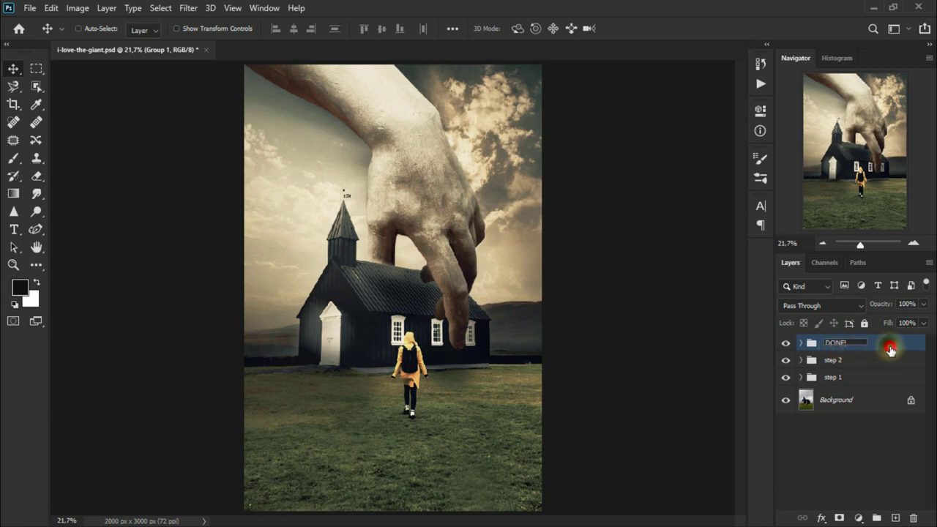
{"action": "left_click", "coordinate": [893, 344]}
Hide the DONE!, step 2 and step 1 groups to show the plain photo, then restore them
{"action": "left_click", "coordinate": [787, 342]}
{"action": "left_click", "coordinate": [788, 342]}
{"action": "left_click", "coordinate": [788, 343]}
{"action": "left_click", "coordinate": [786, 361]}
{"action": "left_click_drag", "start_coordinate": [787, 342], "coordinate": [787, 380]}
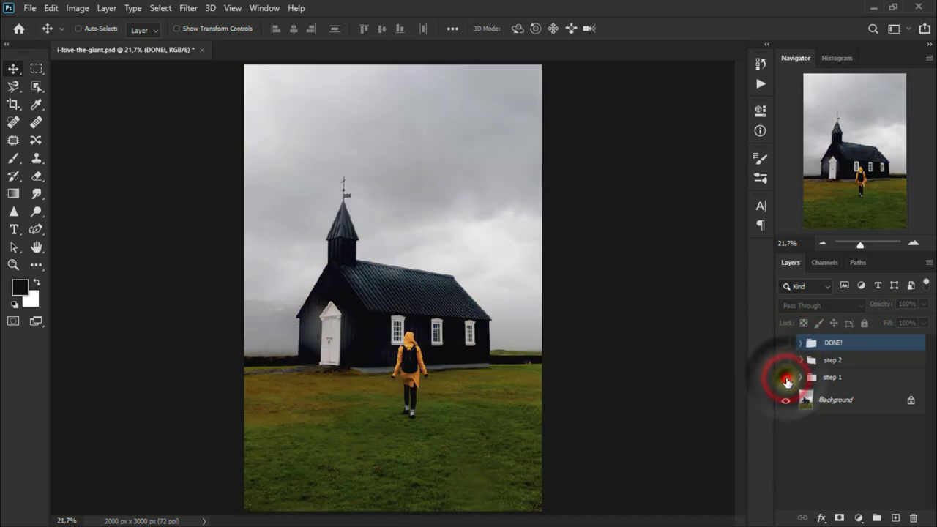
{"action": "left_click", "coordinate": [787, 378]}
{"action": "left_click", "coordinate": [787, 360]}
{"action": "left_click", "coordinate": [786, 342]}
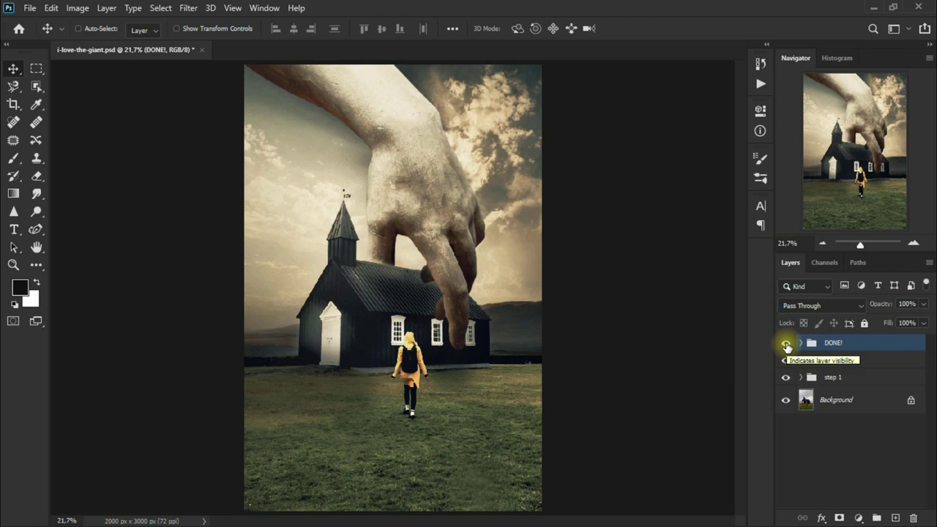